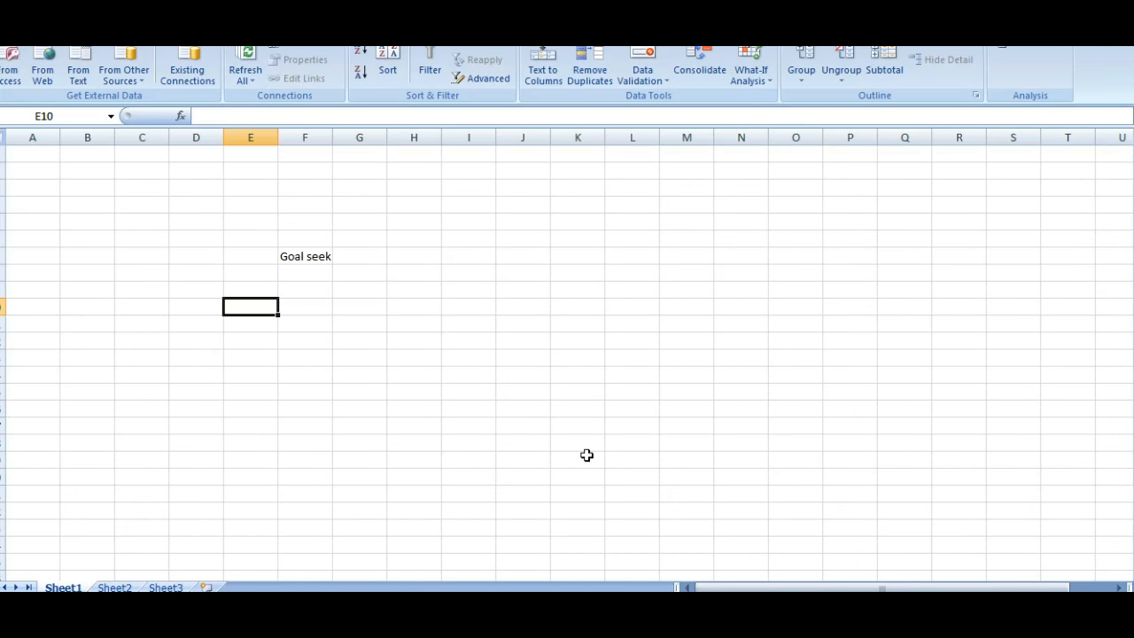
- Enter the student's first name in cell E10 as the heading of the marks column
{"action": "type", "text": "R"}
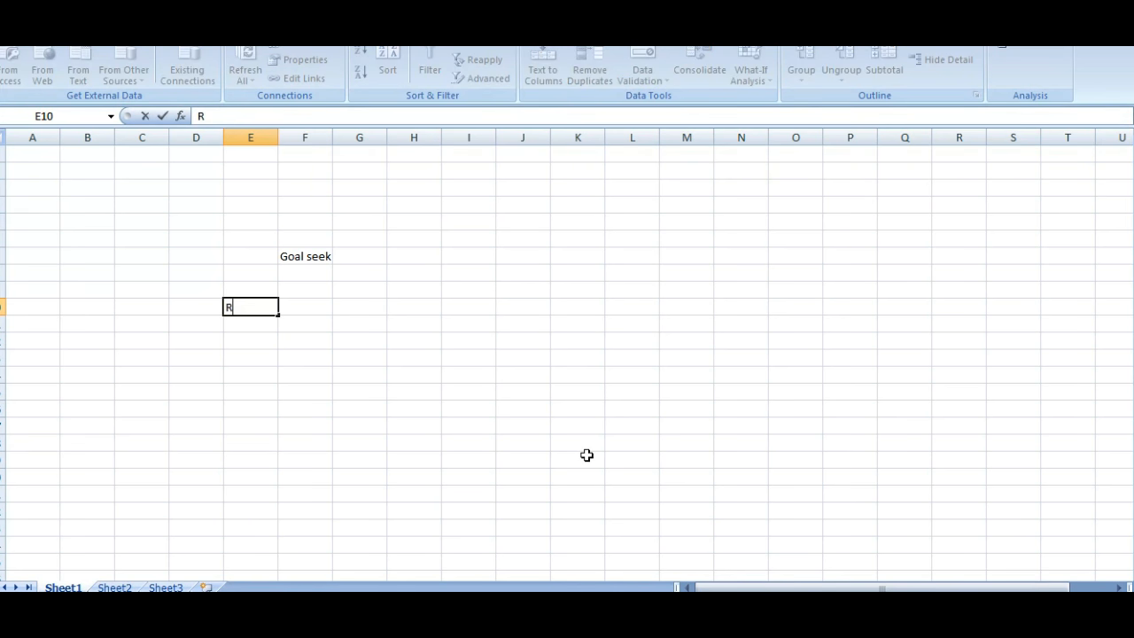
{"action": "type", "text": "ohan"}
{"action": "key", "text": "Return"}
- Add the subject English in cell D12 with a mark of 85 in E12
{"action": "key", "text": "Return"}
{"action": "key", "text": "Left"}
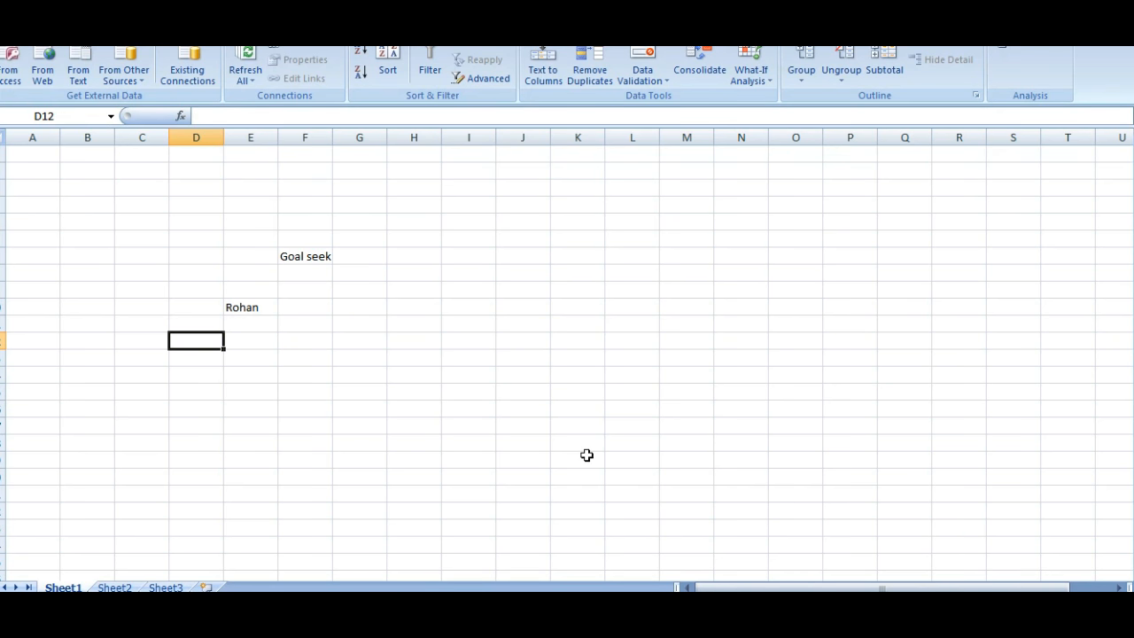
{"action": "type", "text": "Eng"}
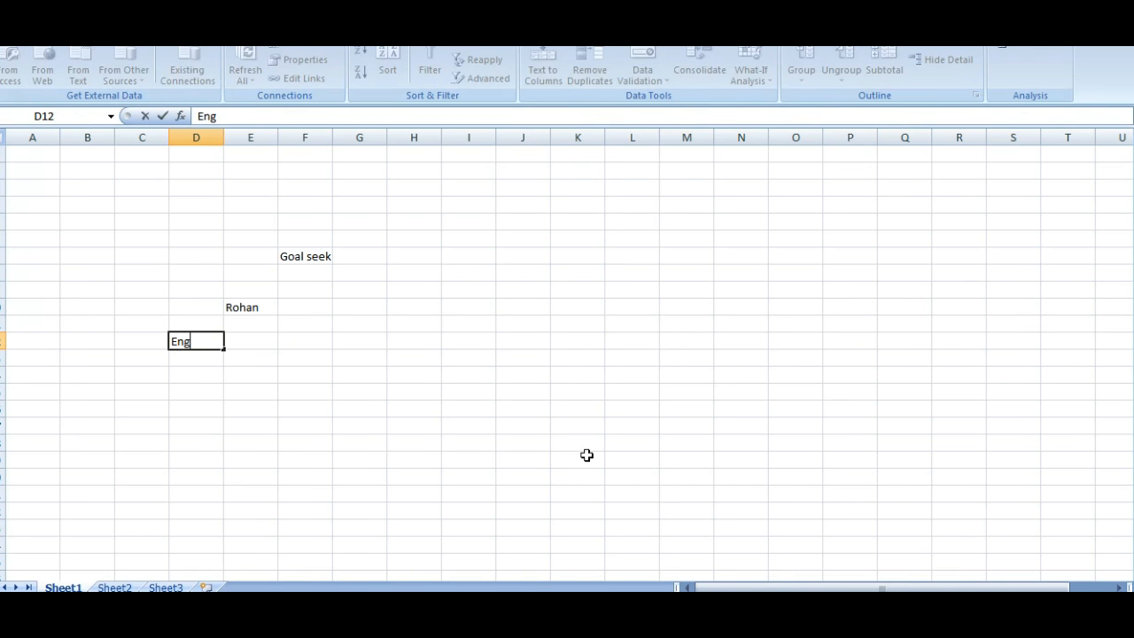
{"action": "type", "text": "lish"}
{"action": "key", "text": "Tab"}
{"action": "type", "text": "85"}
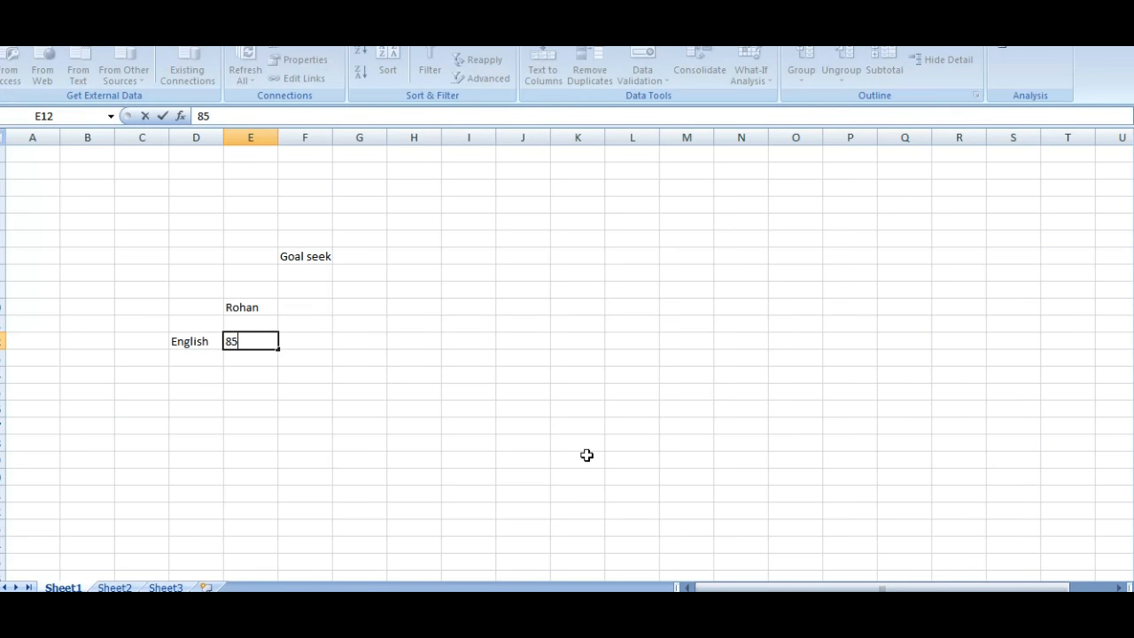
{"action": "key", "text": "Return"}
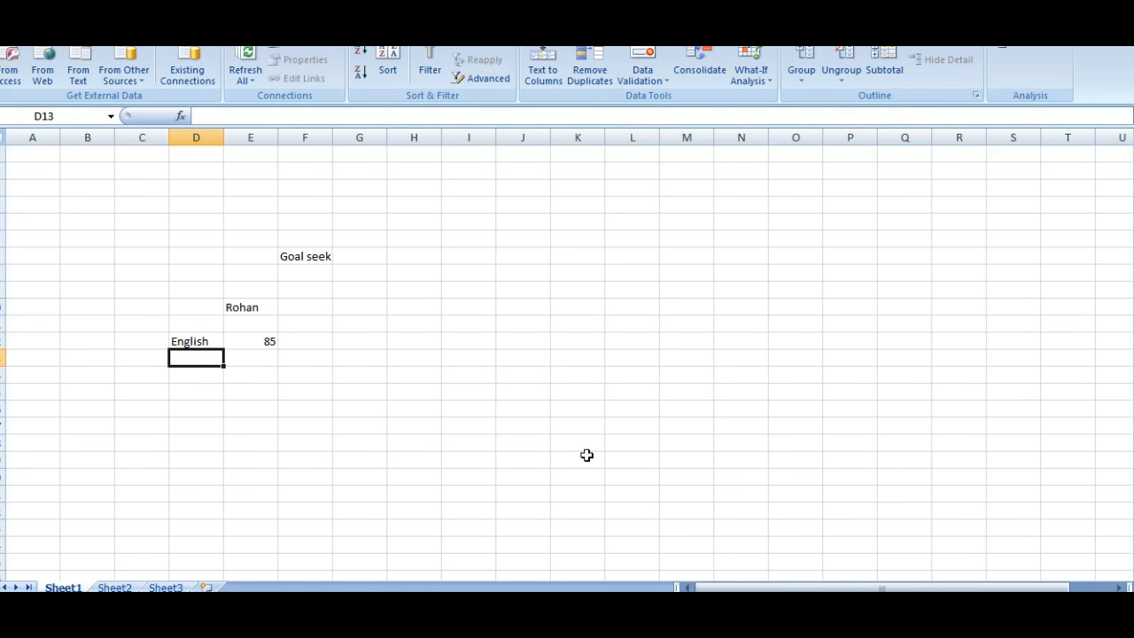
- Add the subject language in cell D13 with a mark of 60 in E13
{"action": "type", "text": "l"}
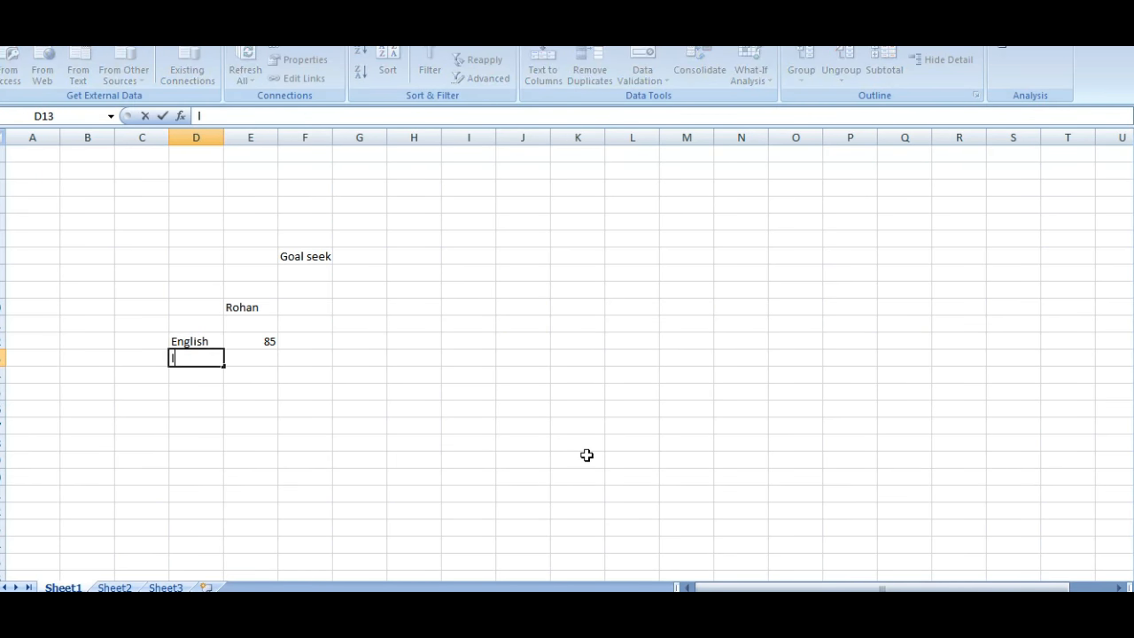
{"action": "type", "text": "anguage"}
{"action": "key", "text": "Tab"}
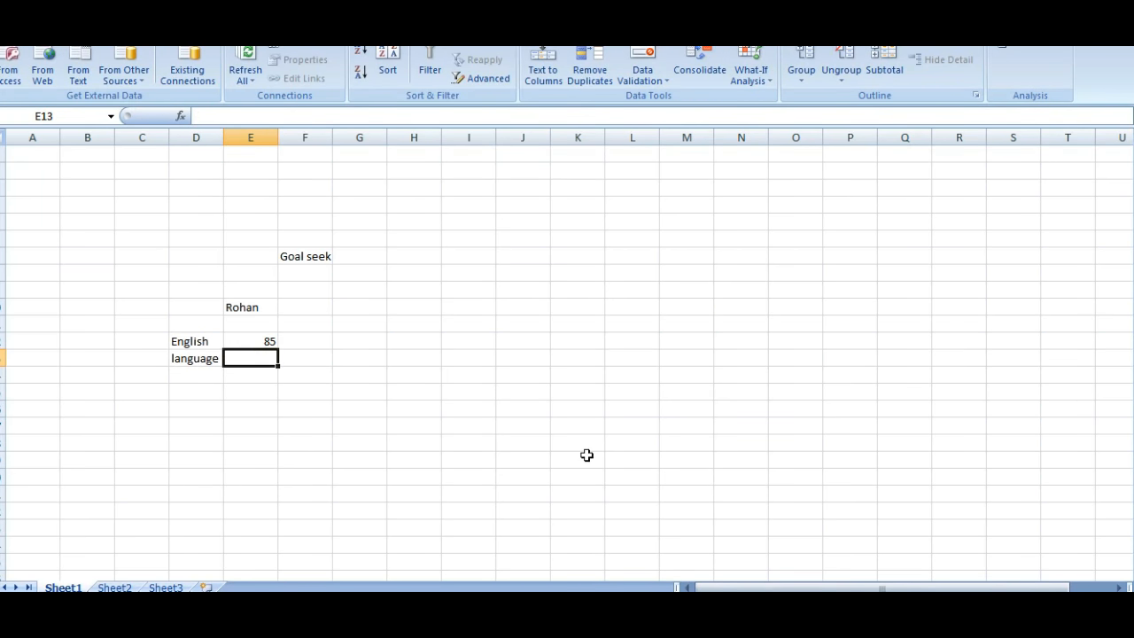
{"action": "type", "text": "3"}
{"action": "key", "text": "BackSpace"}
{"action": "type", "text": "60"}
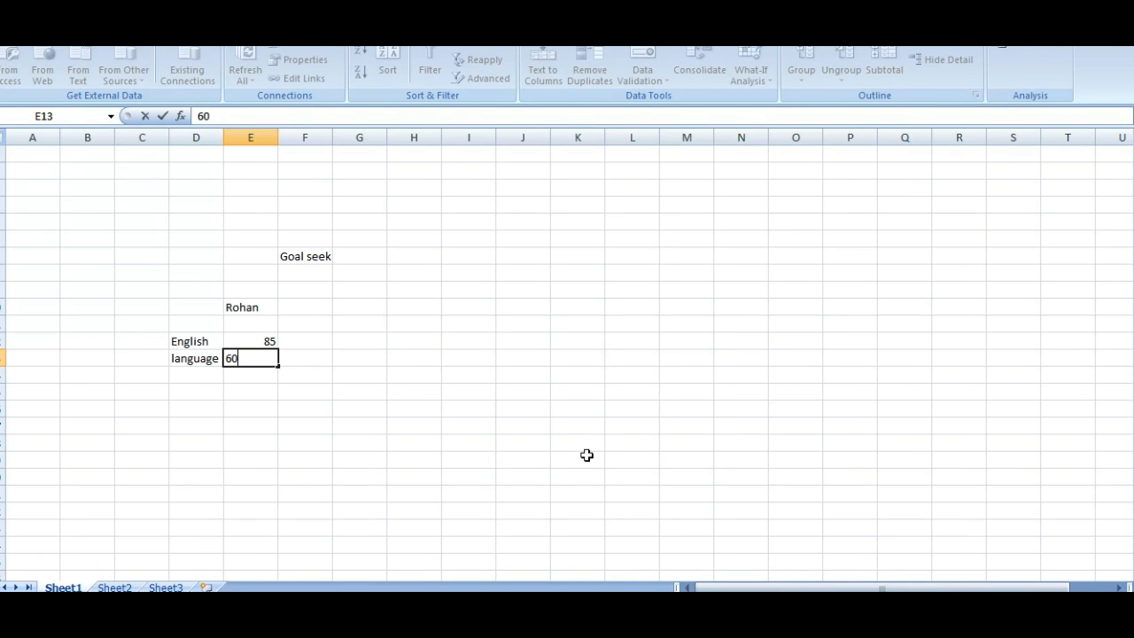
{"action": "key", "text": "Return"}
- Add the subject maths in cell D14 with a mark of 70 in E14
{"action": "type", "text": "maths"}
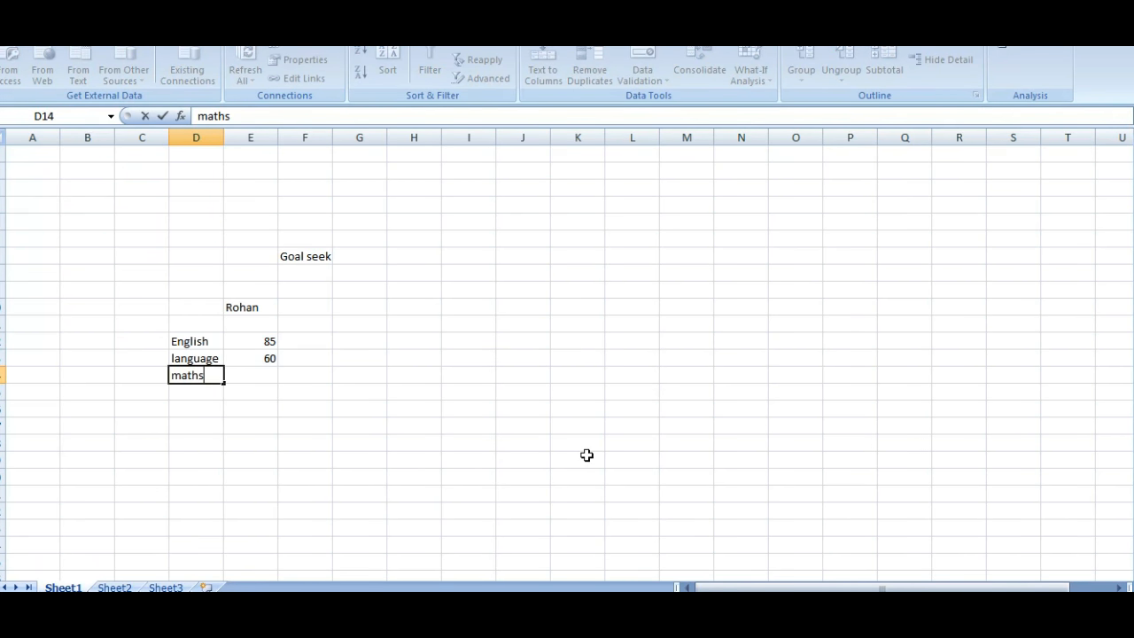
{"action": "key", "text": "Tab"}
{"action": "type", "text": "70"}
{"action": "key", "text": "Return"}
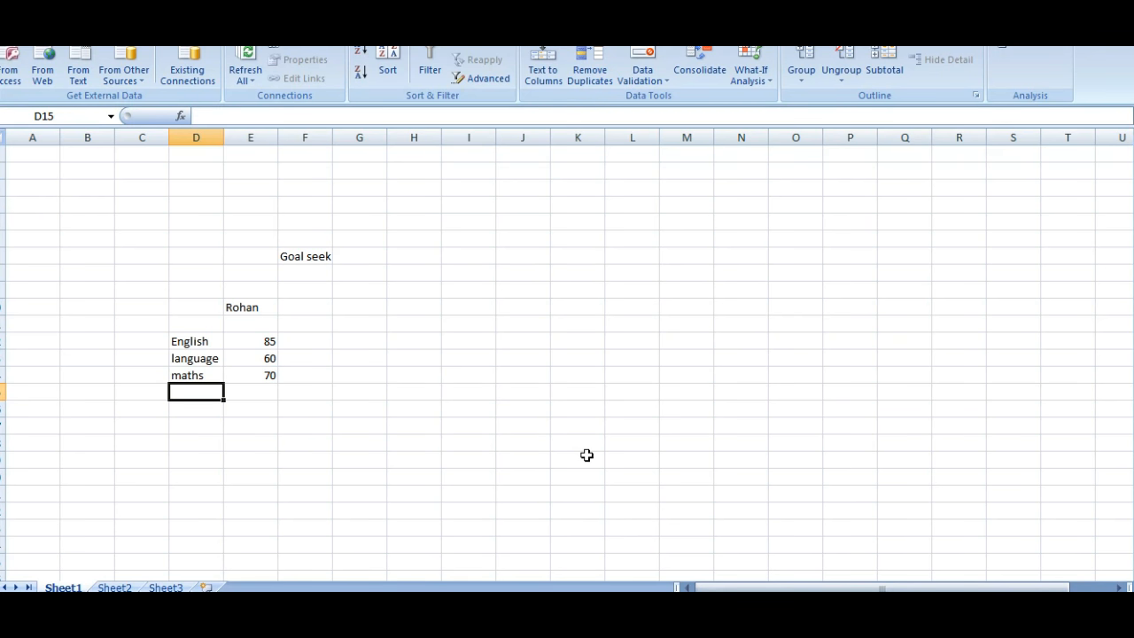
- Add the subject science in cell D15 with a mark of 80 in E15
{"action": "type", "text": "s"}
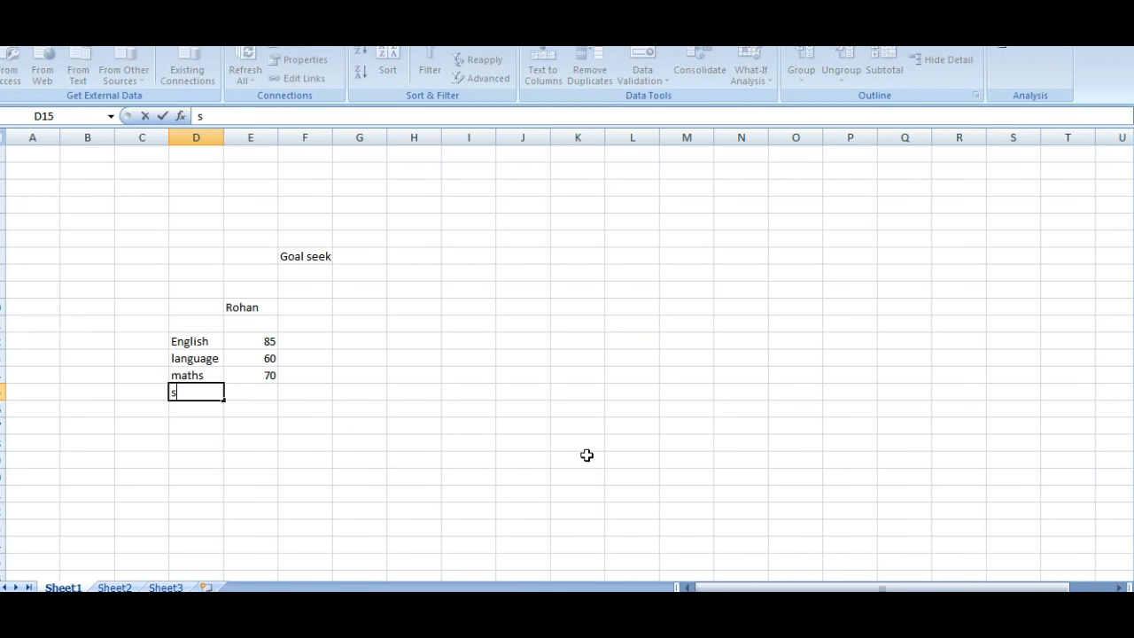
{"action": "type", "text": "cience"}
{"action": "key", "text": "Tab"}
{"action": "type", "text": "80"}
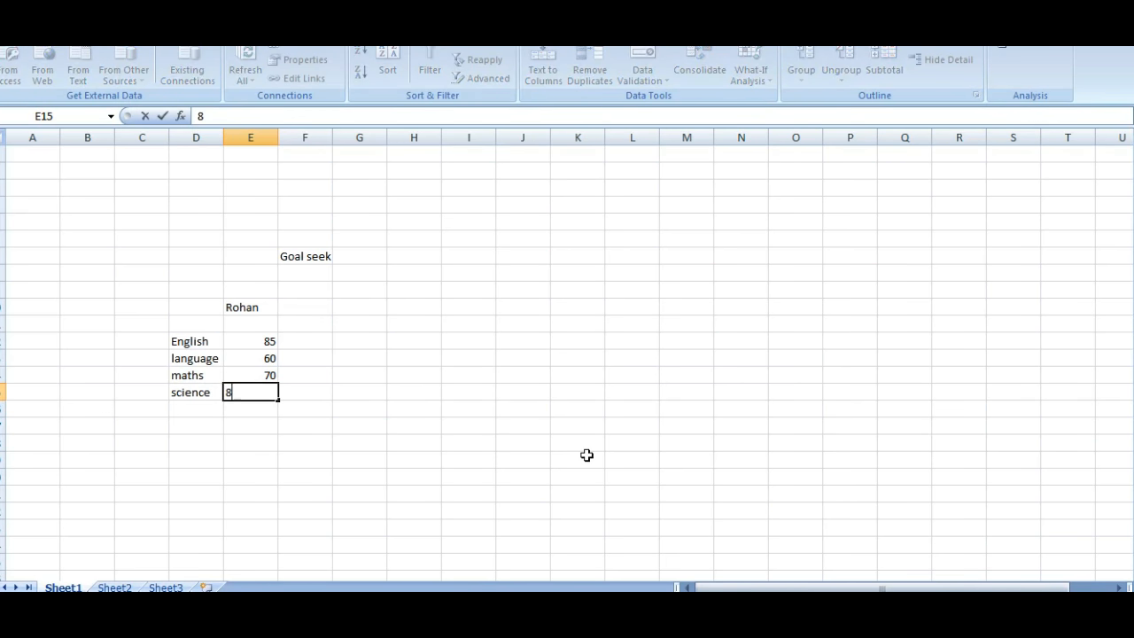
{"action": "key", "text": "Return"}
- Add the subject social in cell D16, leaving its mark cell empty
{"action": "key", "text": "Return"}
{"action": "key", "text": "Return"}
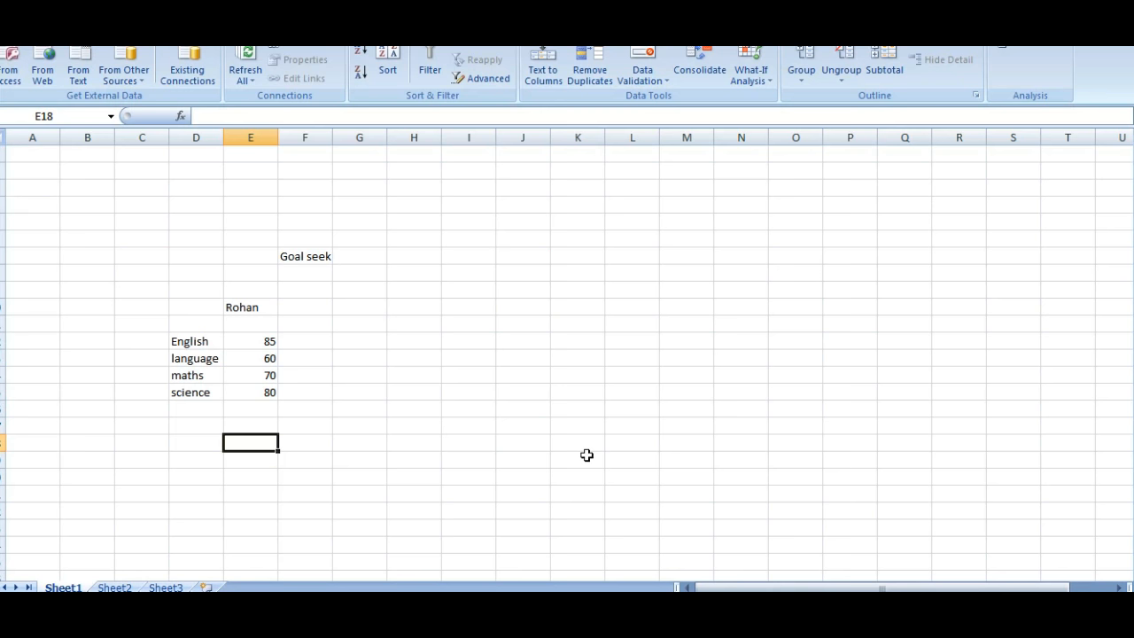
{"action": "key", "text": "Up"}
{"action": "key", "text": "Up"}
{"action": "key", "text": "Left"}
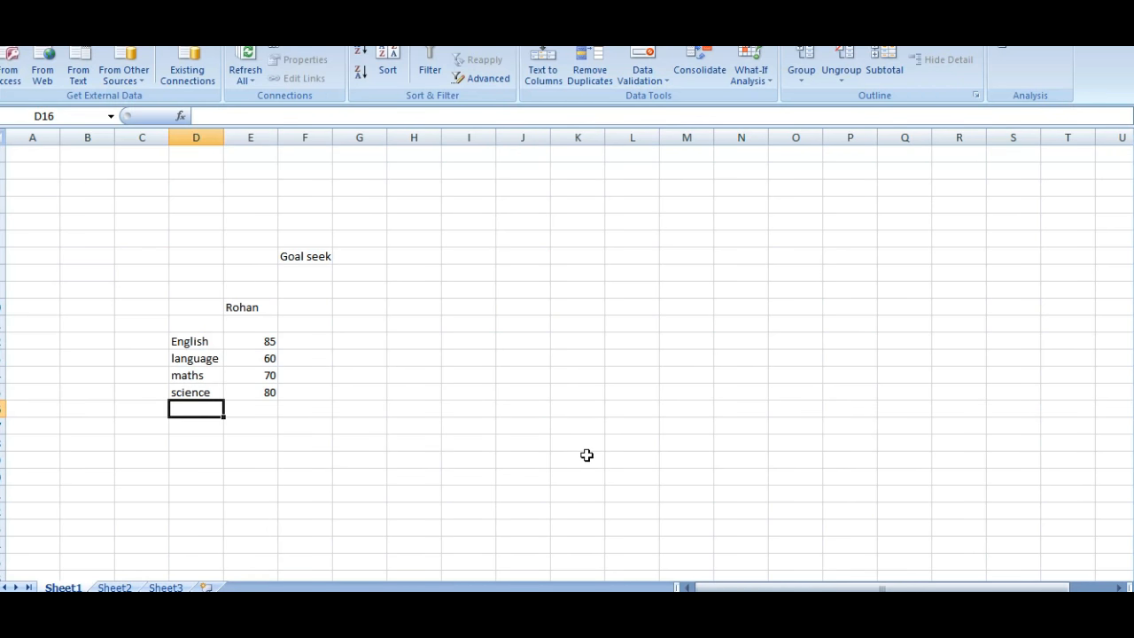
{"action": "type", "text": "social"}
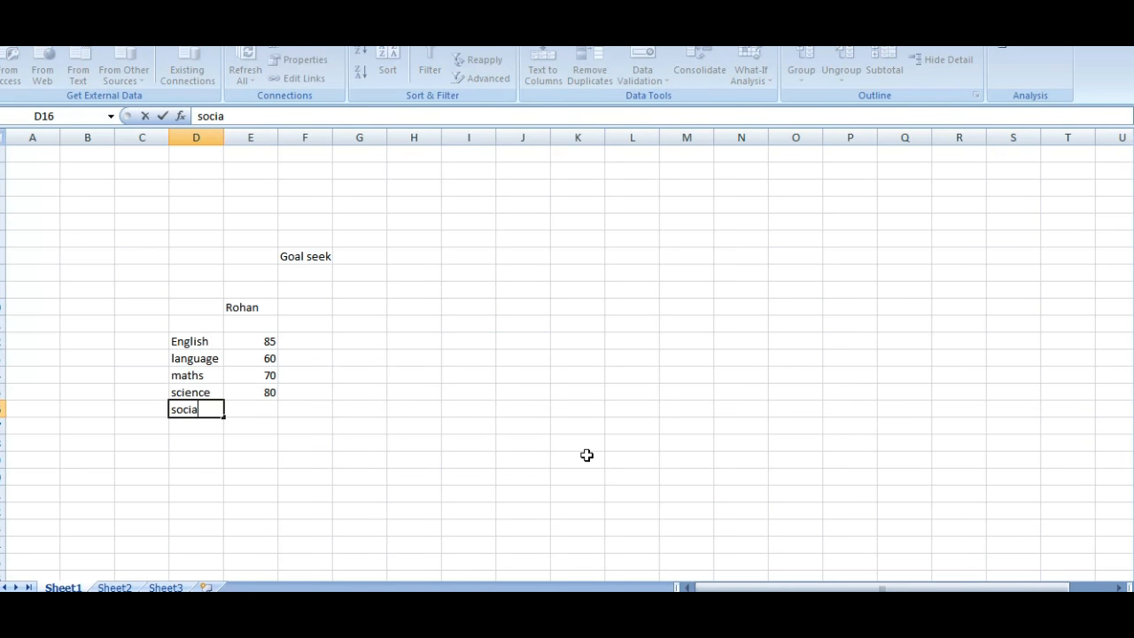
{"action": "key", "text": "Return"}
- Calculate the average of the subject marks in cell E18 with the formula =average(E12:E16)
{"action": "key", "text": "Down"}
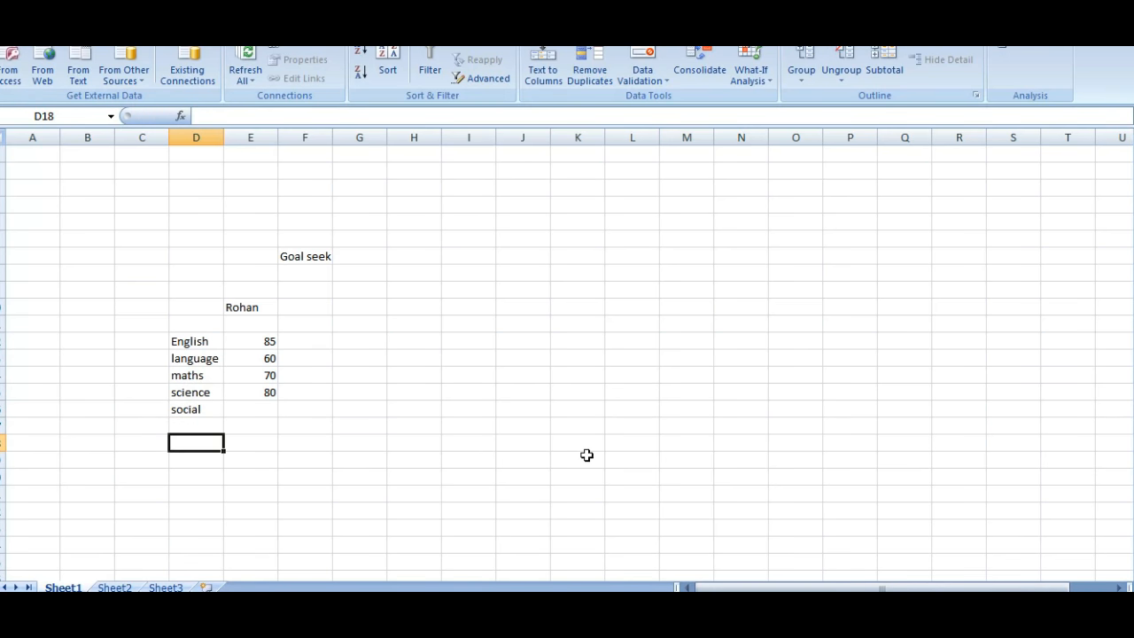
{"action": "key", "text": "Right"}
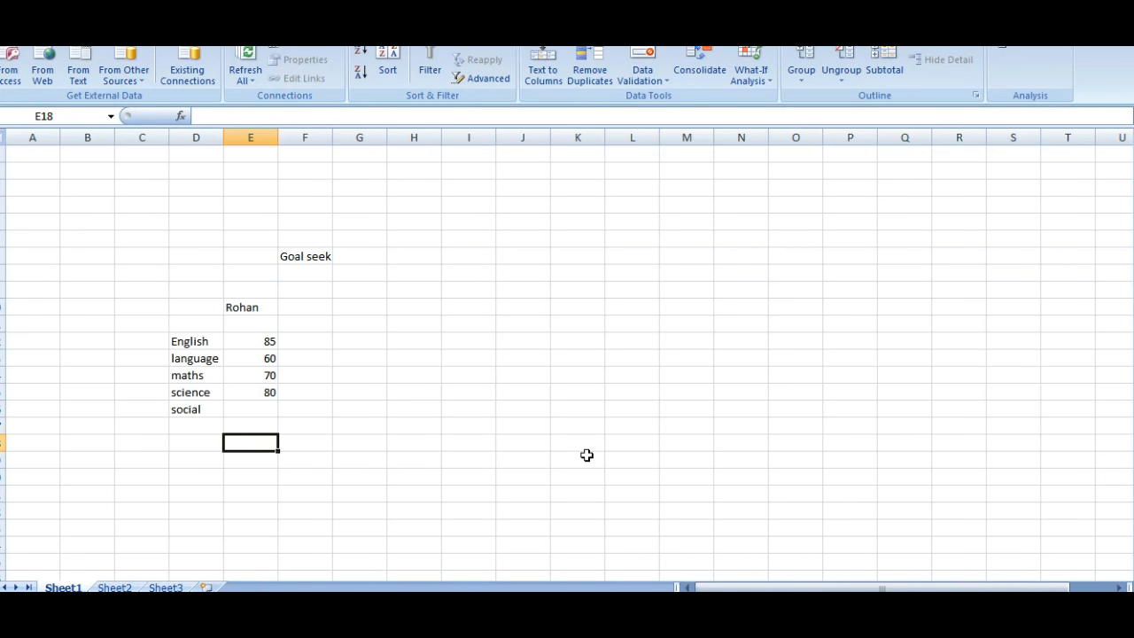
{"action": "type", "text": "="}
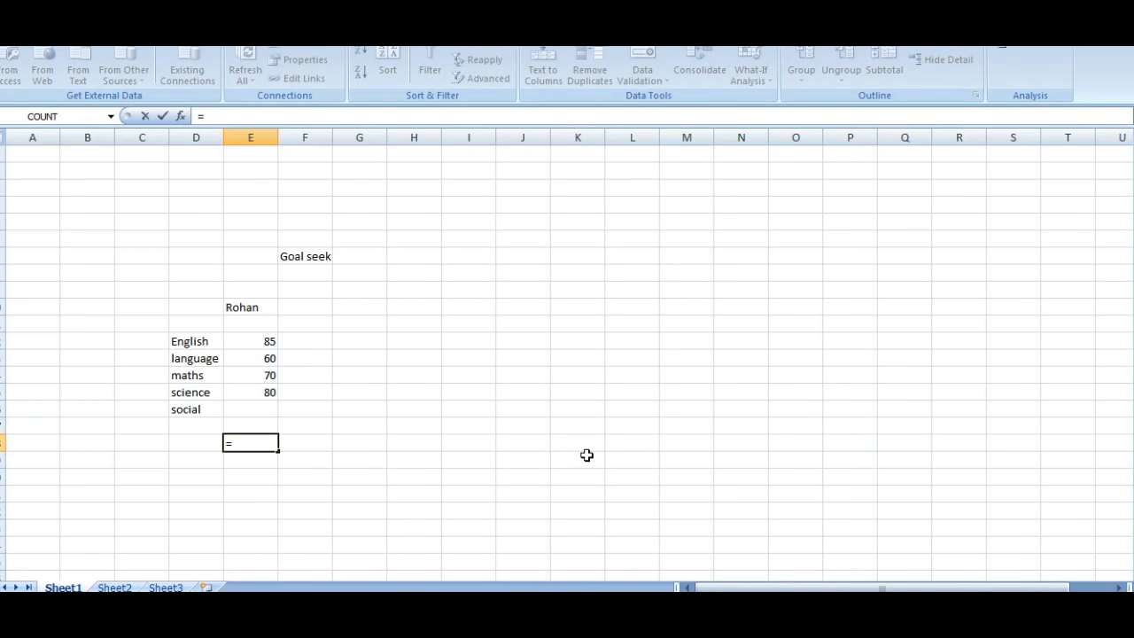
{"action": "type", "text": "av"}
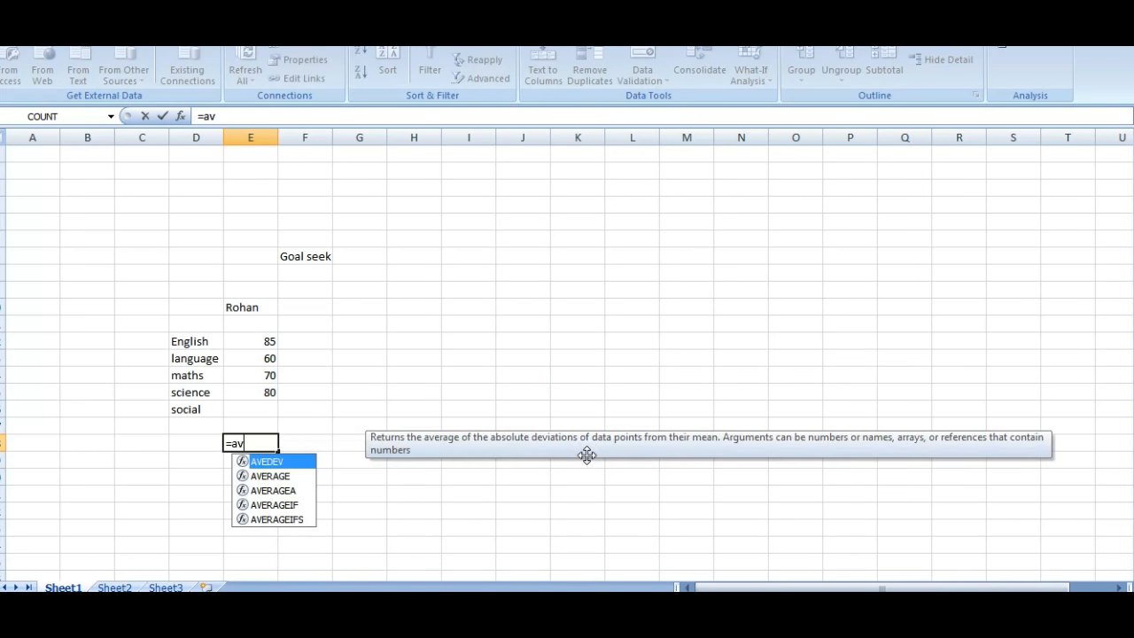
{"action": "key", "text": "Down"}
{"action": "key", "text": "Return"}
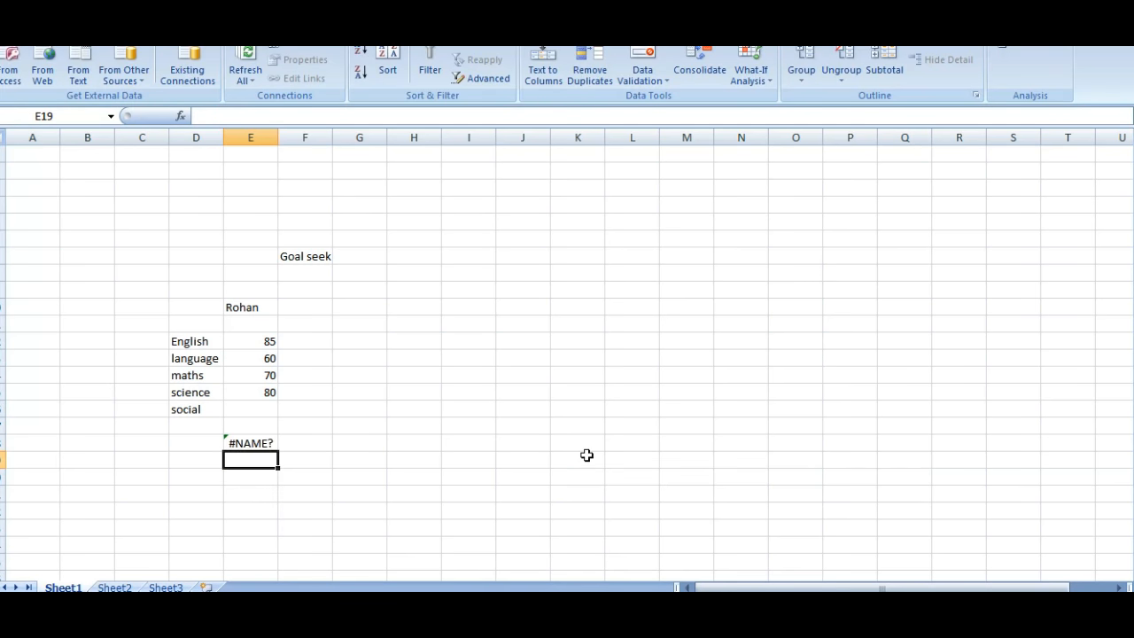
{"action": "double_click", "coordinate": [262, 443]}
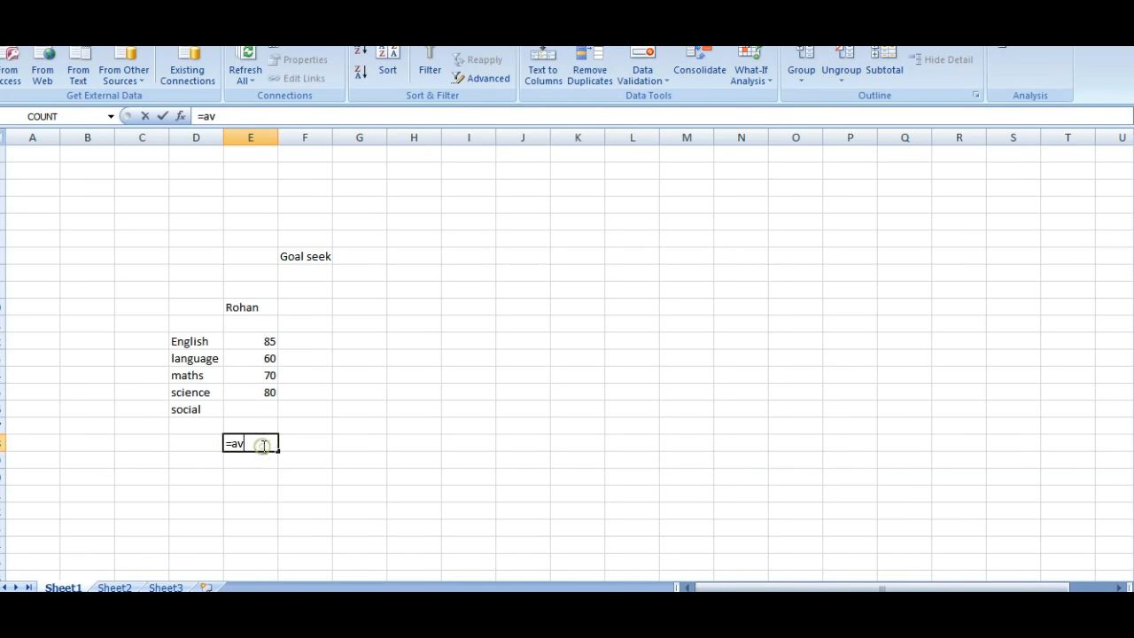
{"action": "type", "text": "er"}
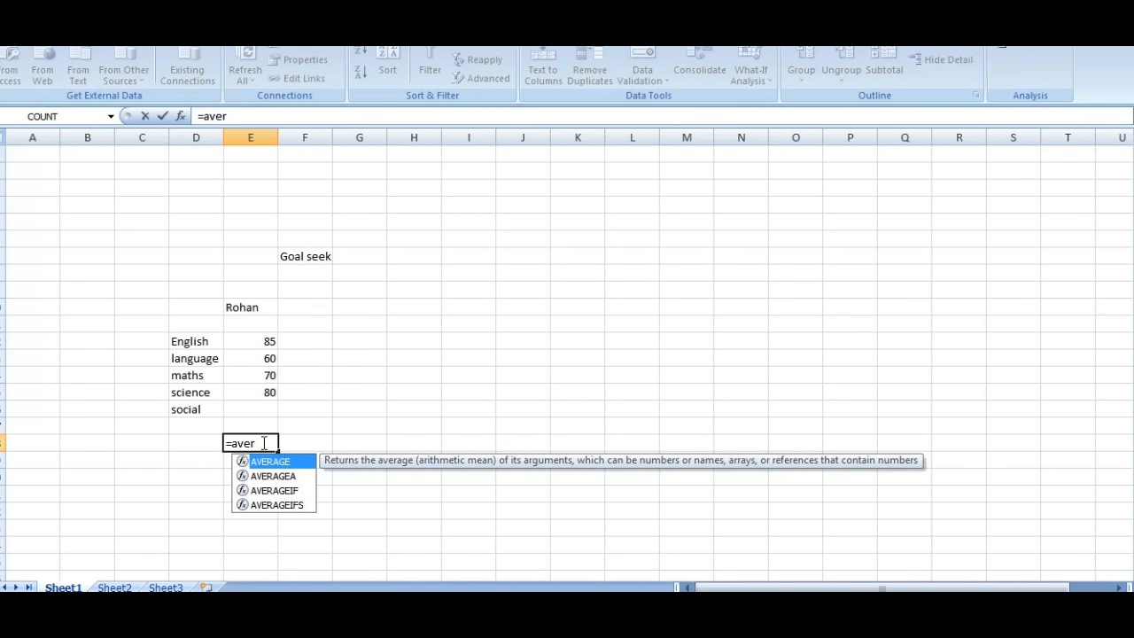
{"action": "type", "text": "age("}
{"action": "left_click_drag", "start_coordinate": [272, 341], "coordinate": [292, 407]}
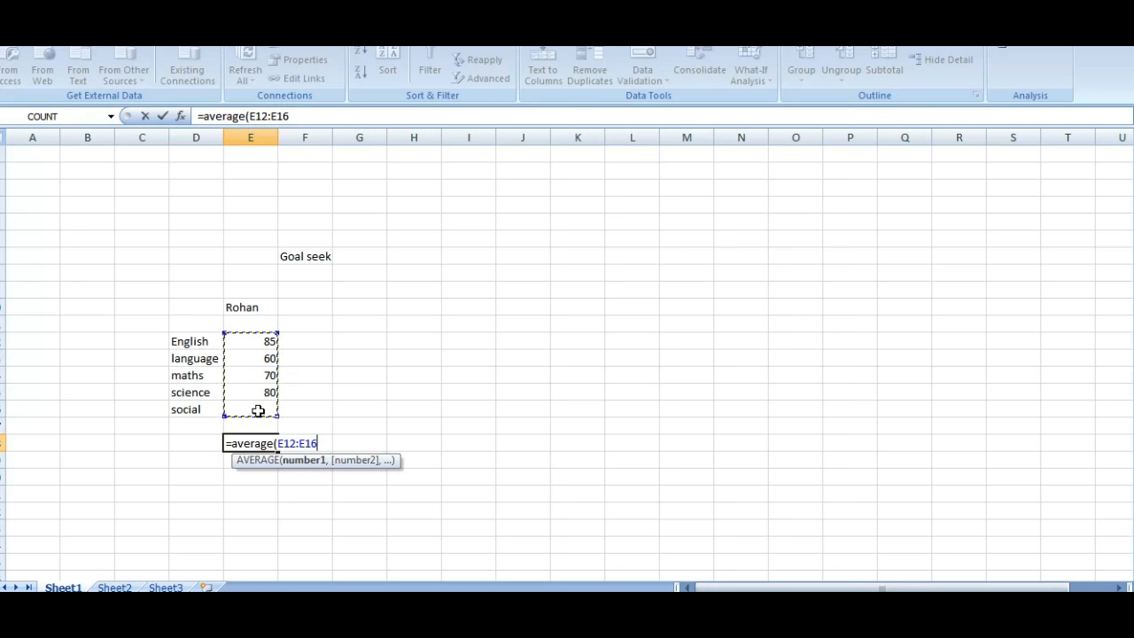
{"action": "type", "text": ")"}
{"action": "key", "text": "Return"}
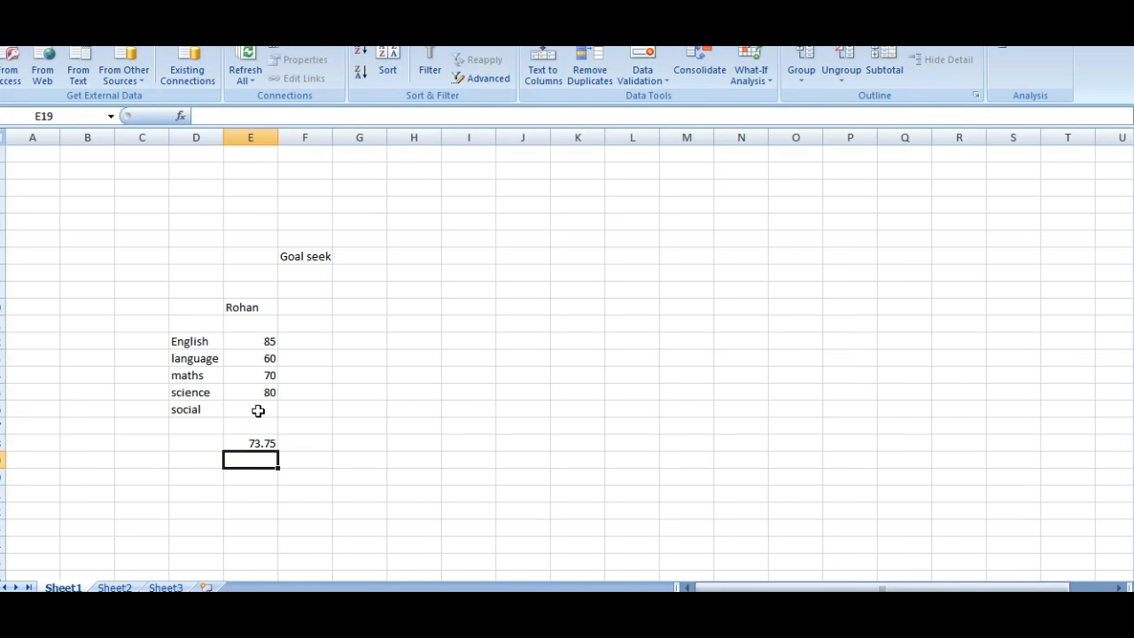
- Enter 0 as the mark for social in cell E16
{"action": "left_click", "coordinate": [258, 410]}
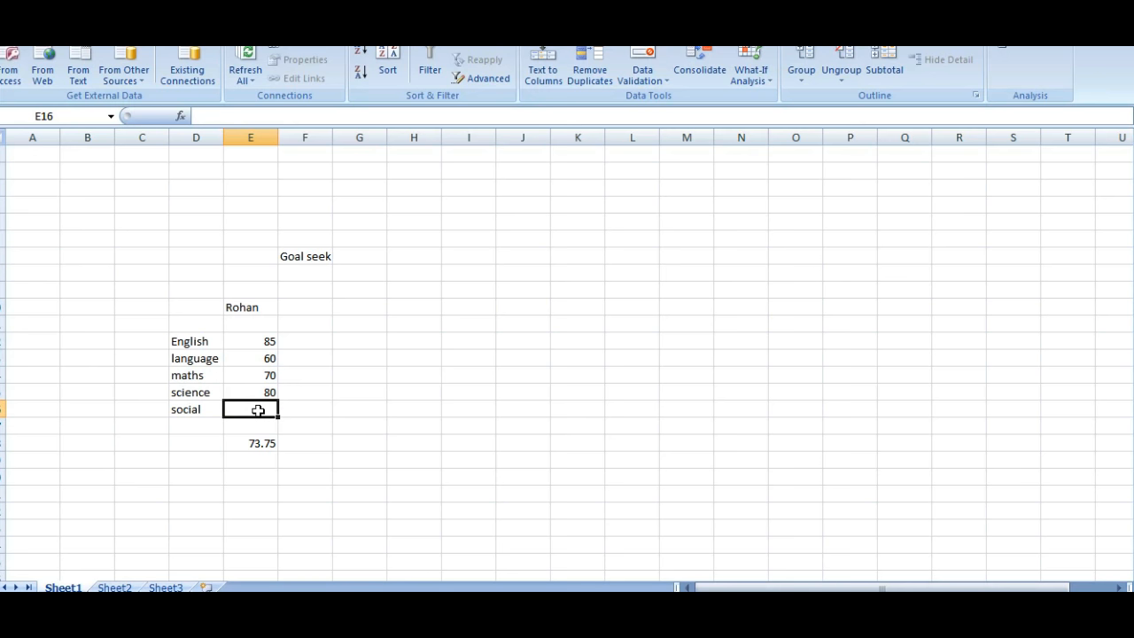
{"action": "left_click", "coordinate": [262, 445]}
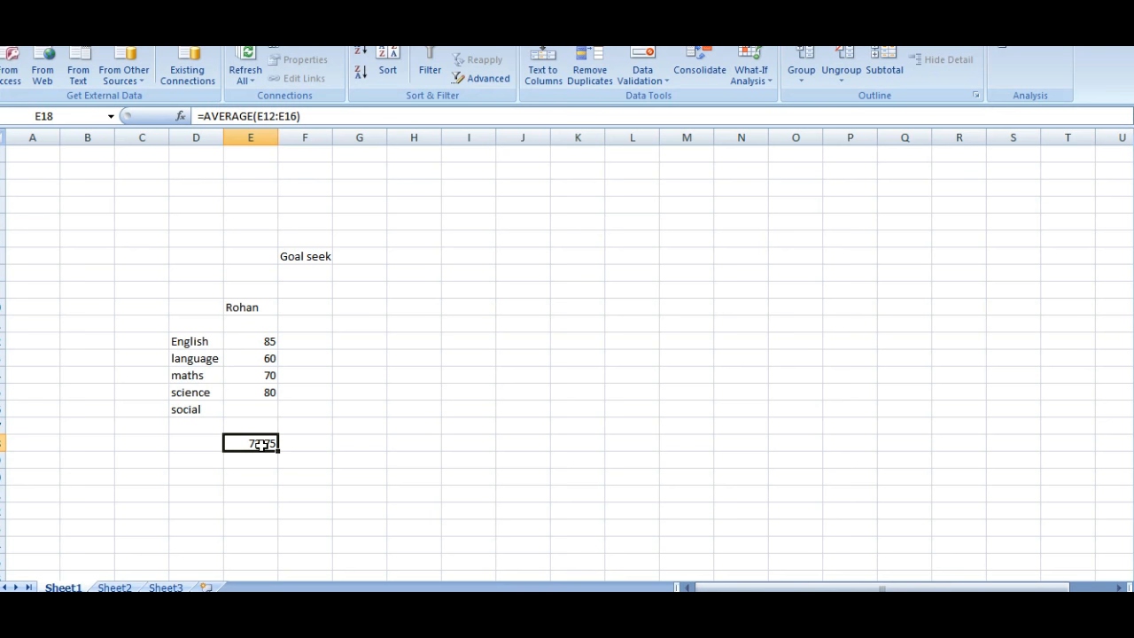
{"action": "left_click", "coordinate": [261, 394]}
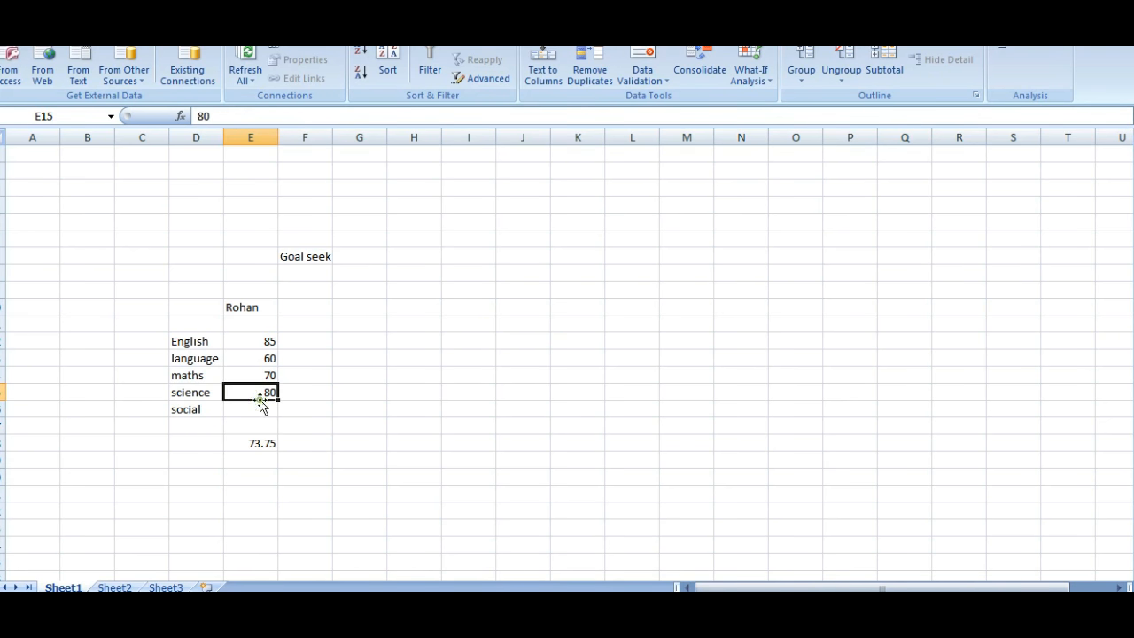
{"action": "left_click", "coordinate": [261, 404]}
{"action": "type", "text": "0"}
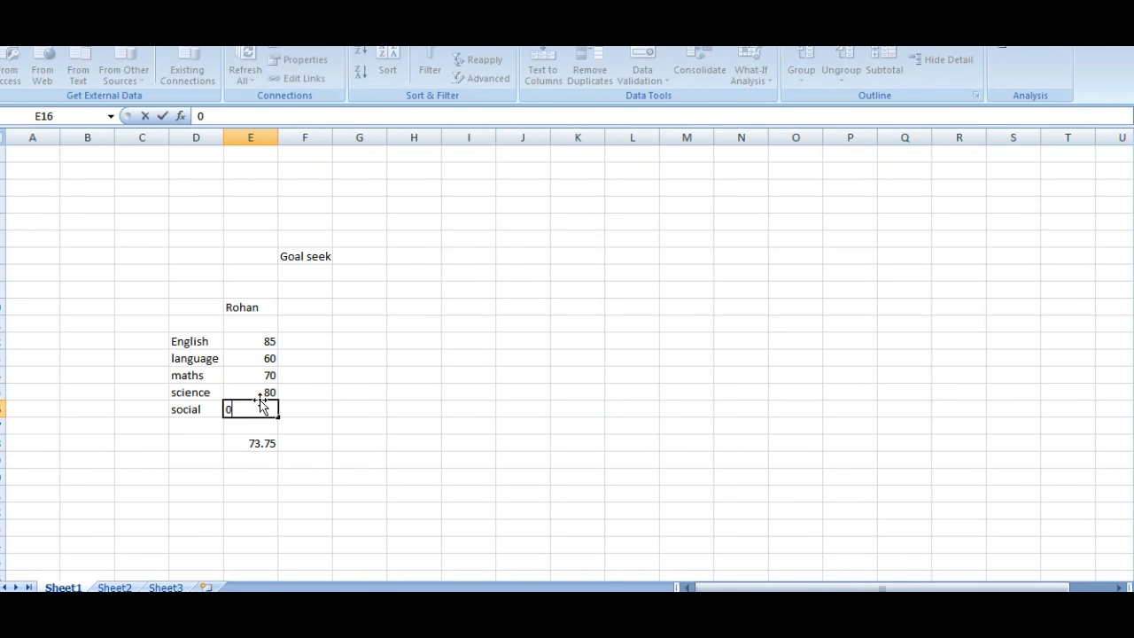
{"action": "key", "text": "Return"}
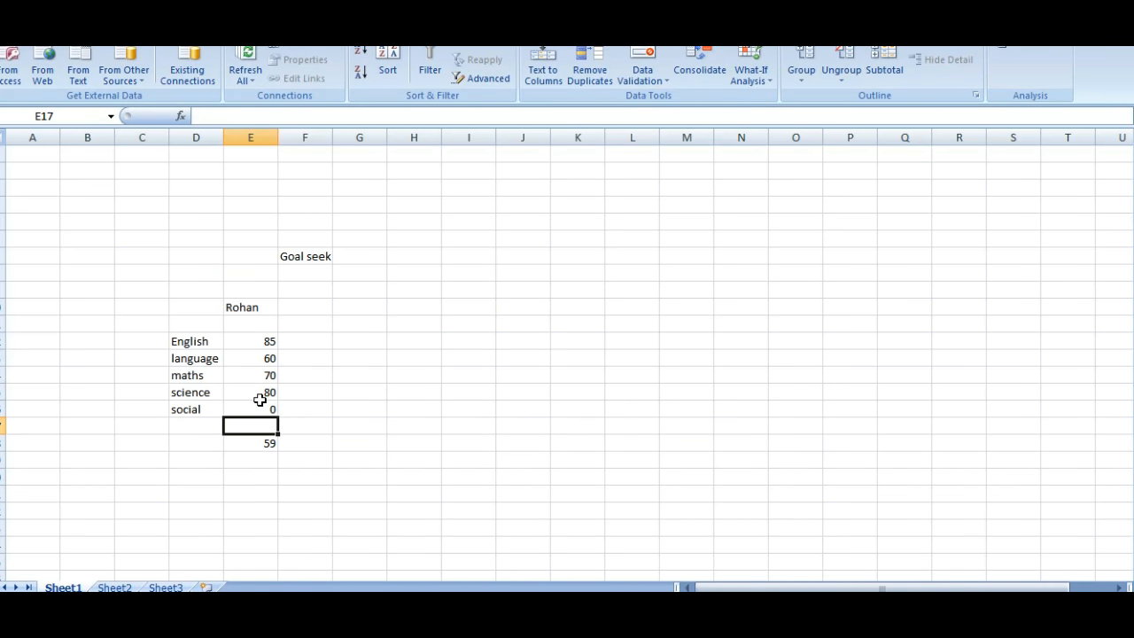
- Label the average row percentage in cell D18 and widen column D to fit the label
{"action": "key", "text": "Down"}
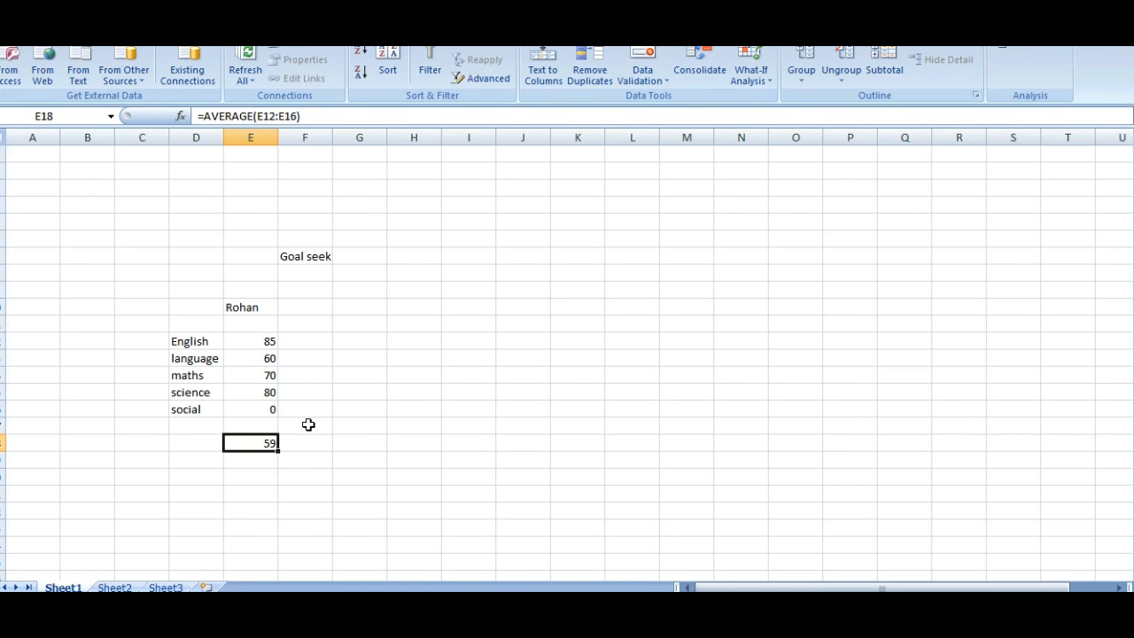
{"action": "left_click", "coordinate": [212, 440]}
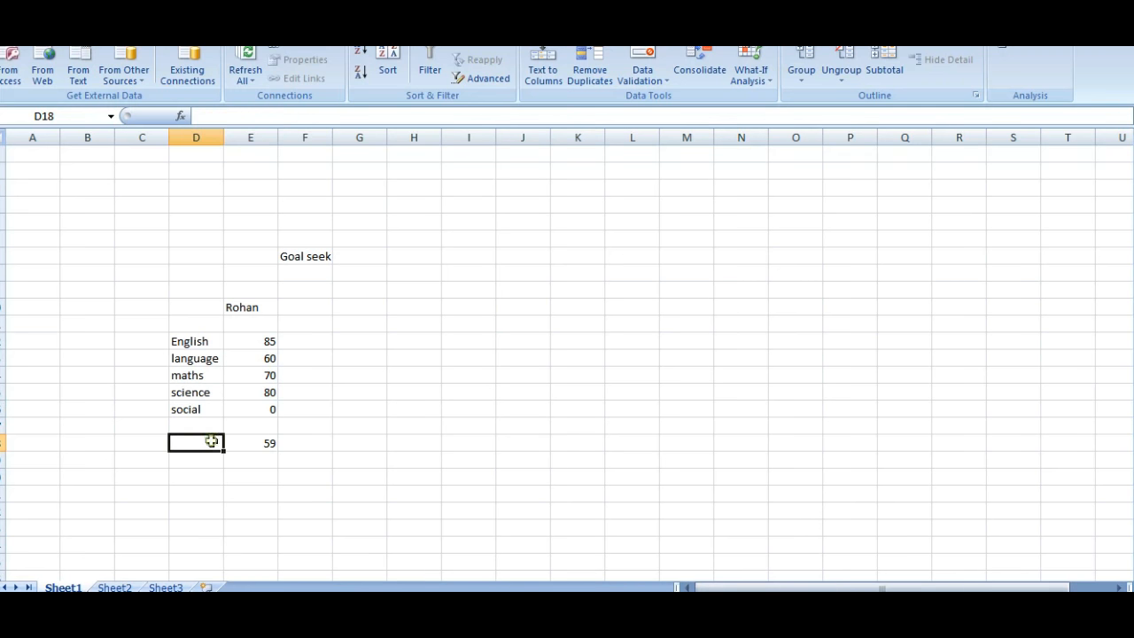
{"action": "type", "text": "RE"}
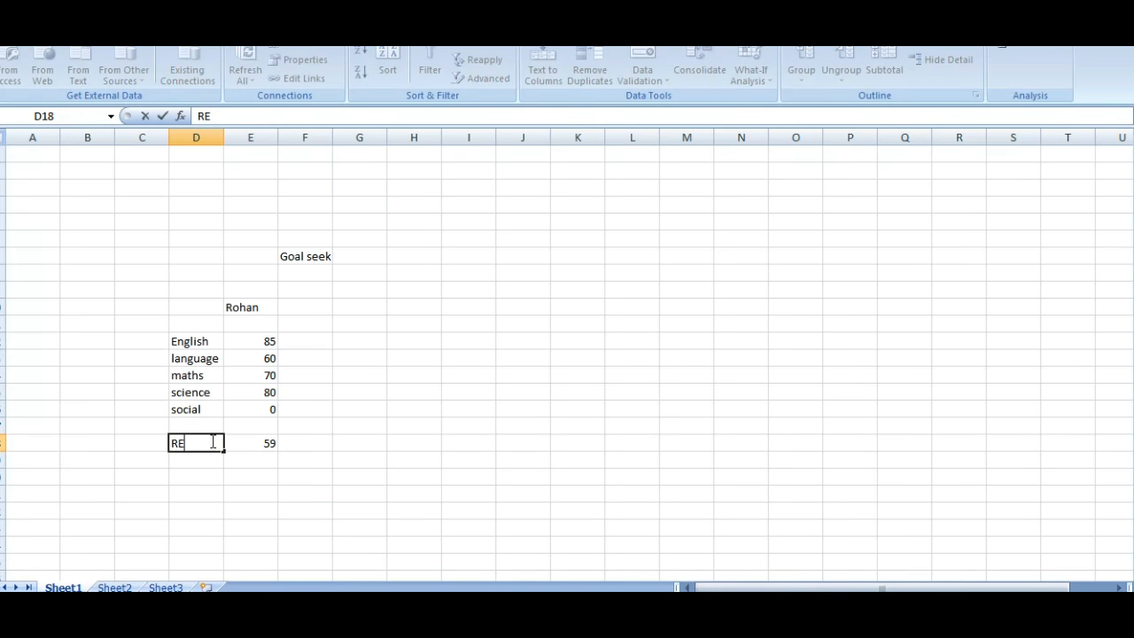
{"action": "key", "text": "BackSpace"}
{"action": "key", "text": "BackSpace"}
{"action": "type", "text": "percentage"}
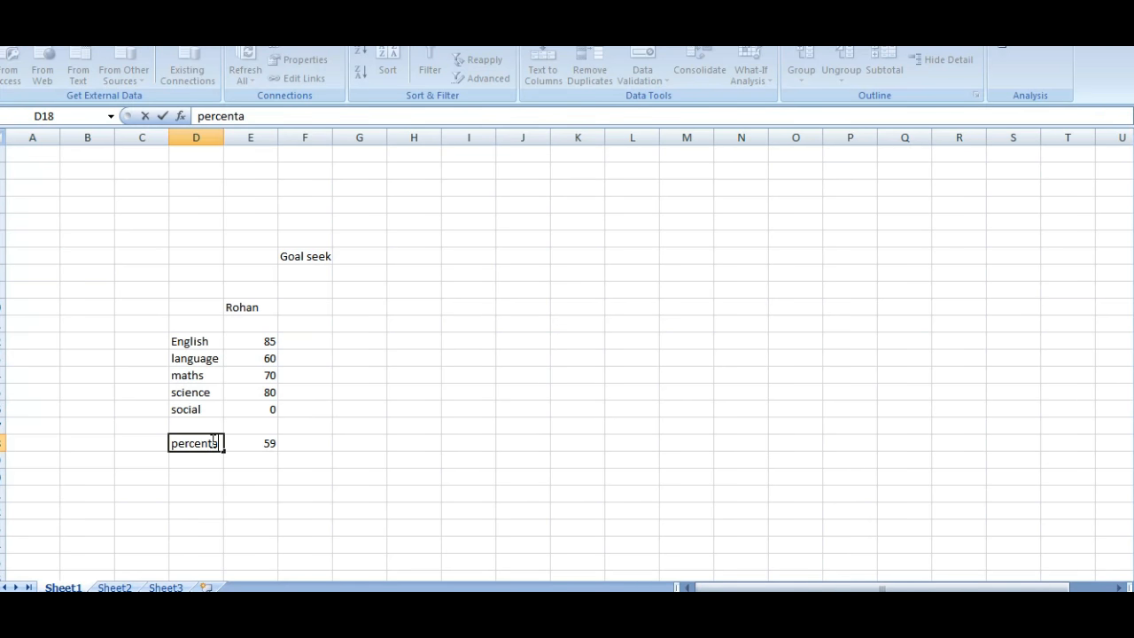
{"action": "left_click", "coordinate": [375, 435]}
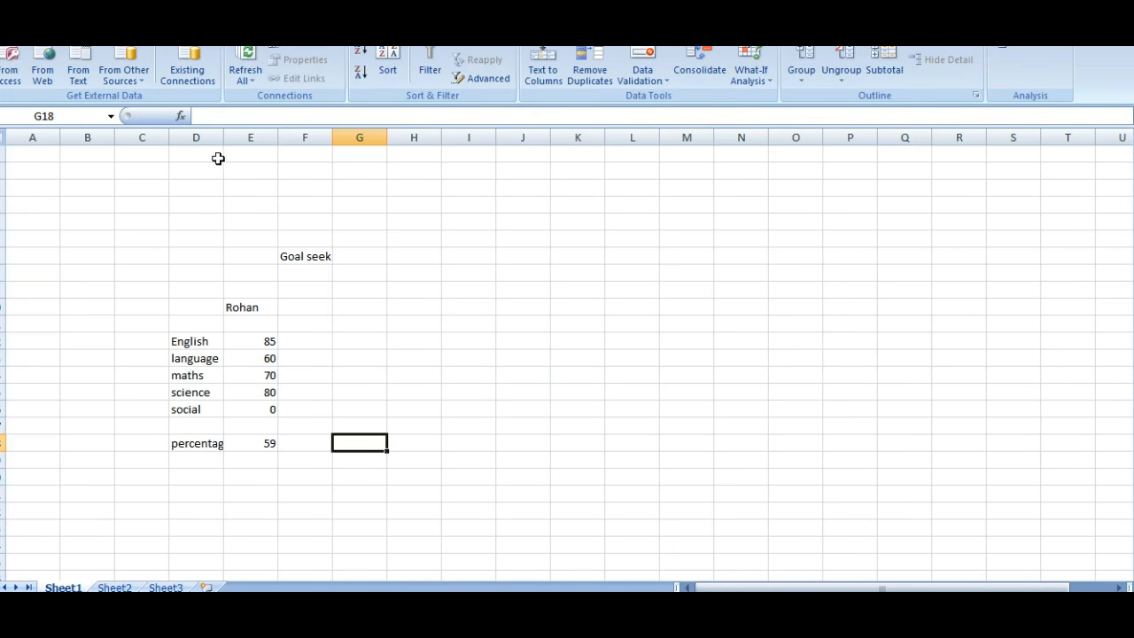
{"action": "left_click_drag", "start_coordinate": [223, 137], "coordinate": [241, 139]}
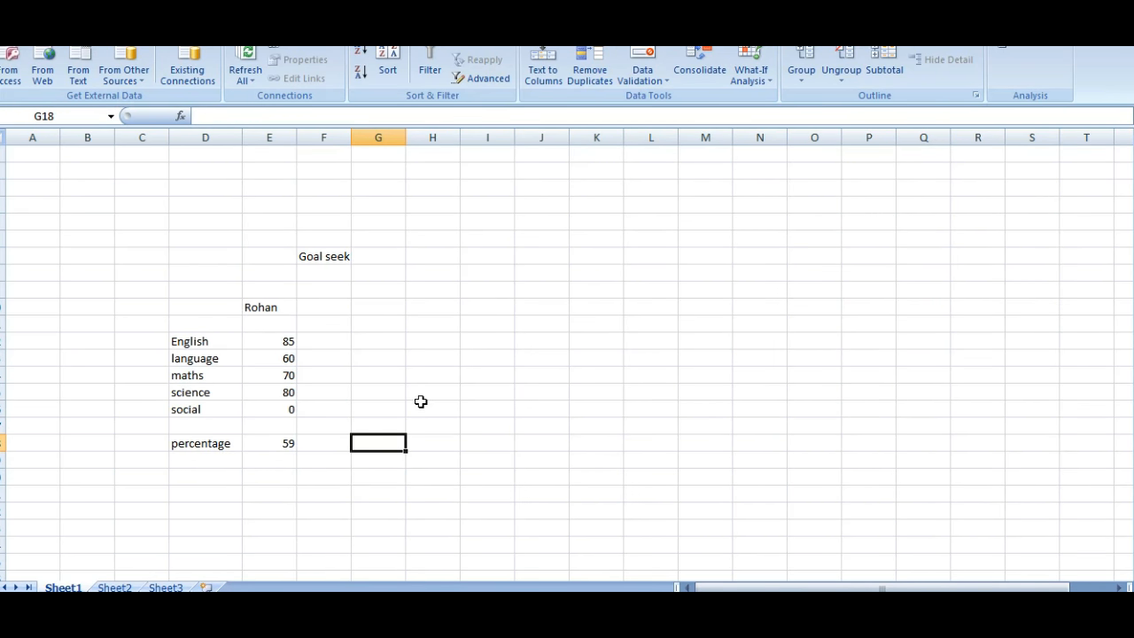
- Run Goal Seek on the percentage cell E18 with target value 80 by changing the social mark in E16, and keep the solution
{"action": "left_click", "coordinate": [284, 443]}
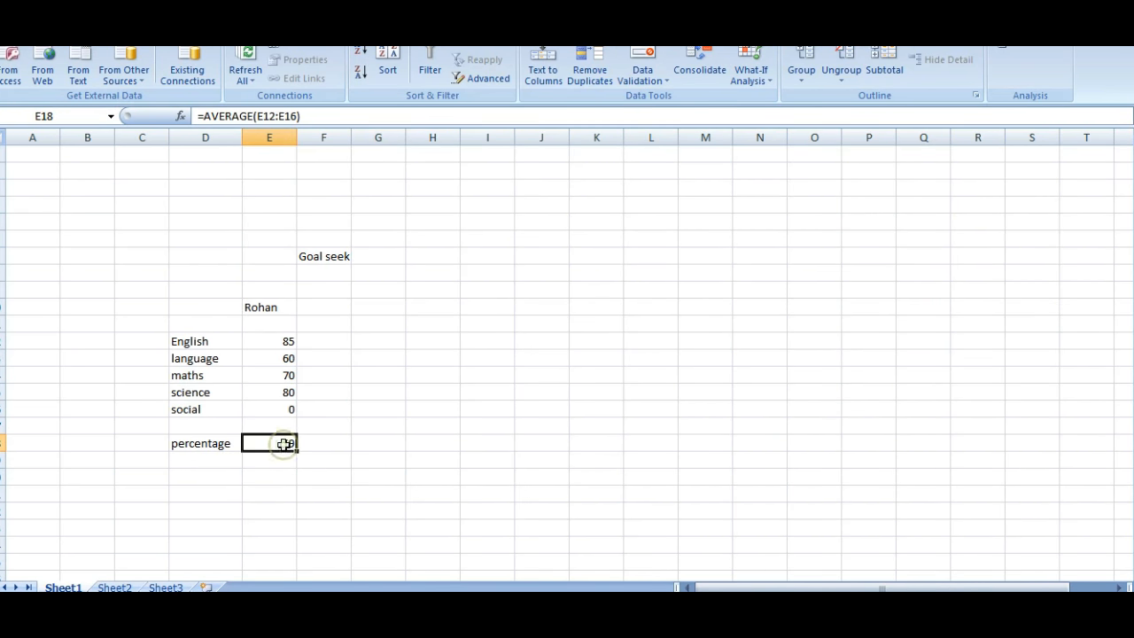
{"action": "left_click", "coordinate": [753, 75]}
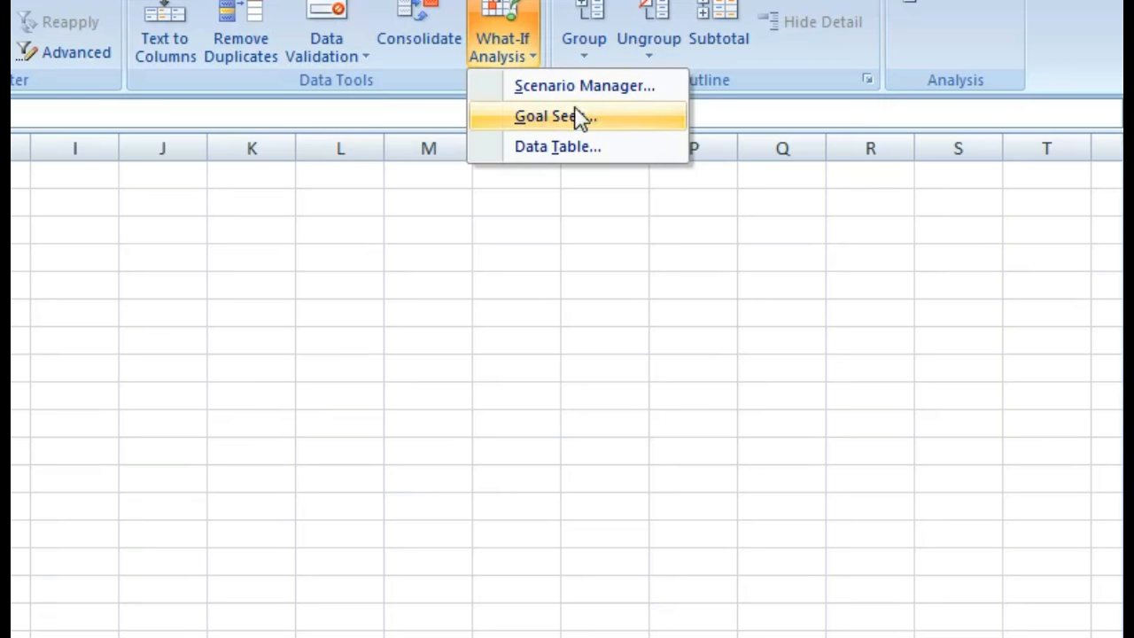
{"action": "left_click", "coordinate": [586, 128]}
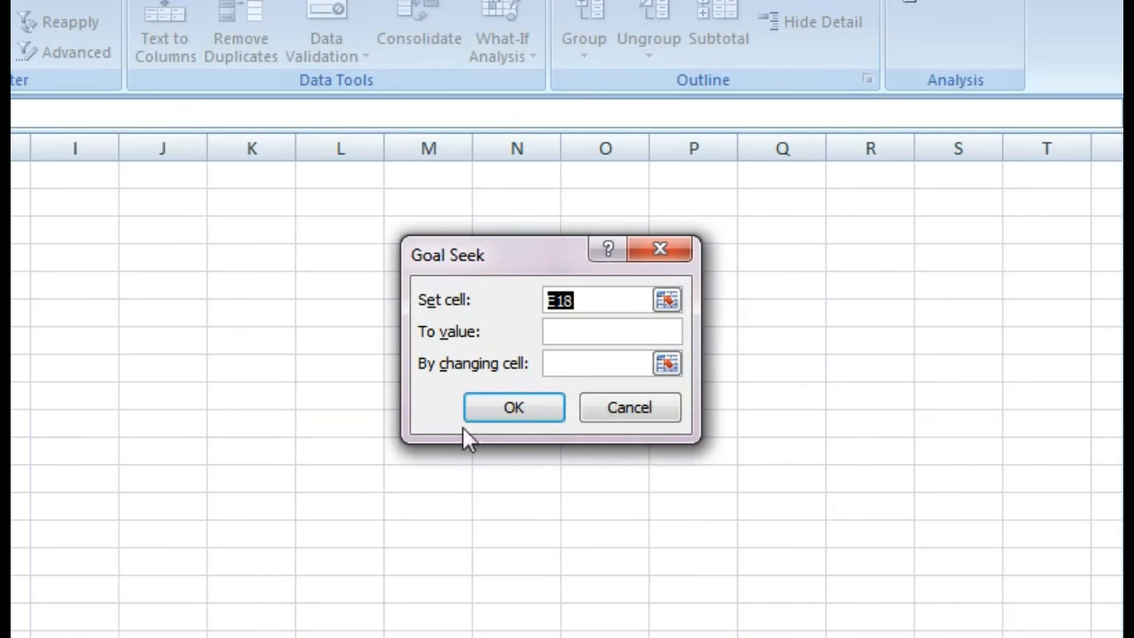
{"action": "left_click", "coordinate": [614, 331]}
{"action": "type", "text": "80"}
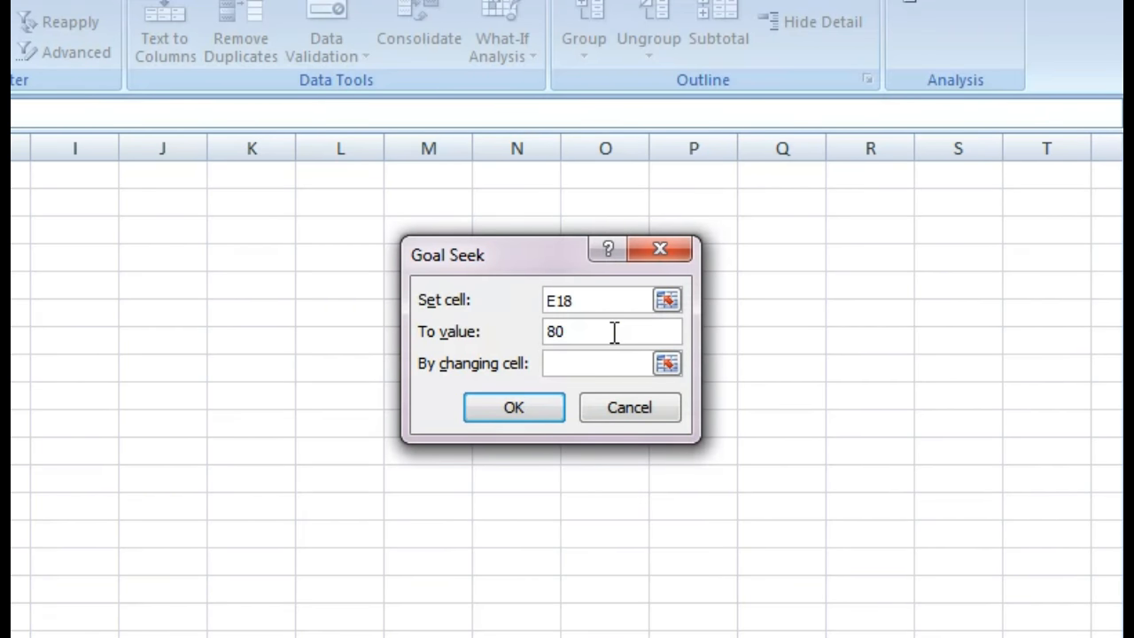
{"action": "left_click", "coordinate": [578, 365]}
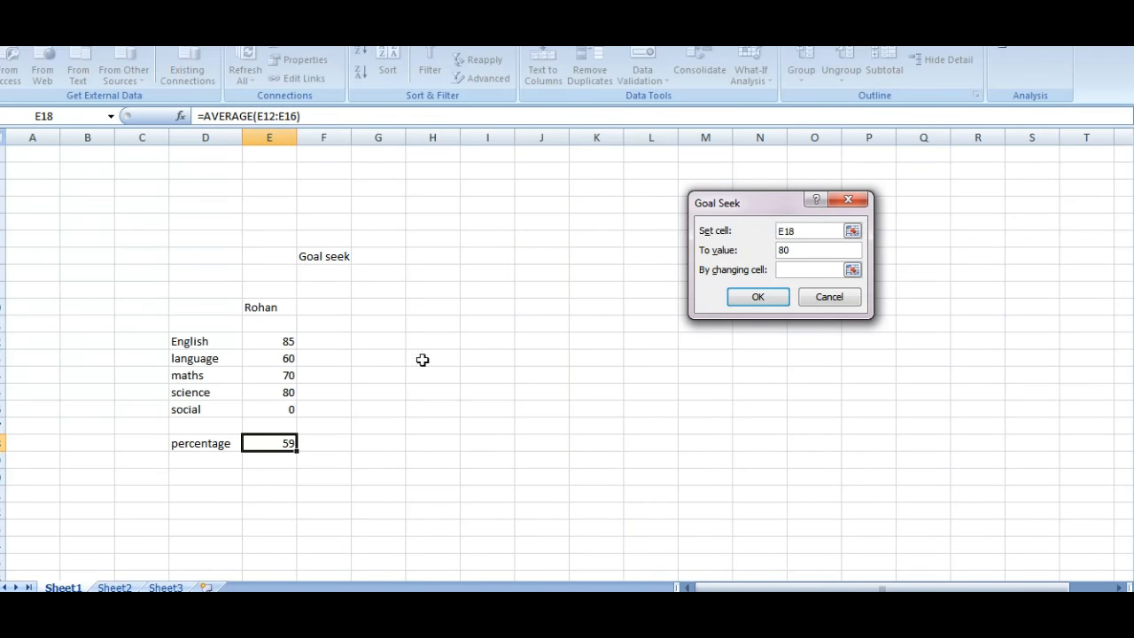
{"action": "type", "text": "E16"}
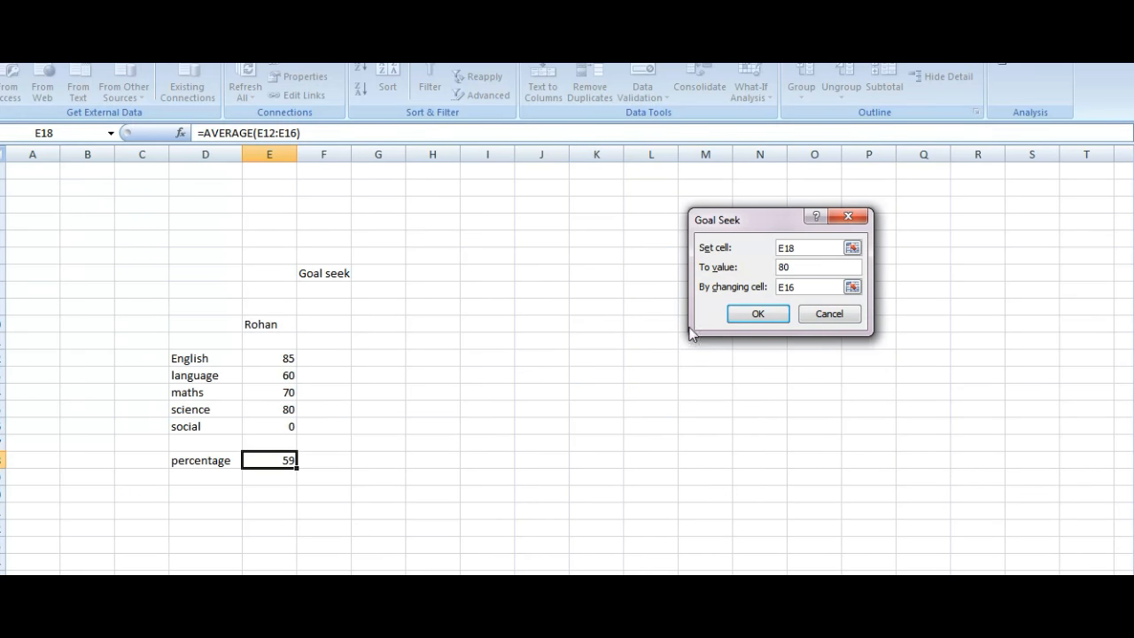
{"action": "left_click", "coordinate": [749, 315]}
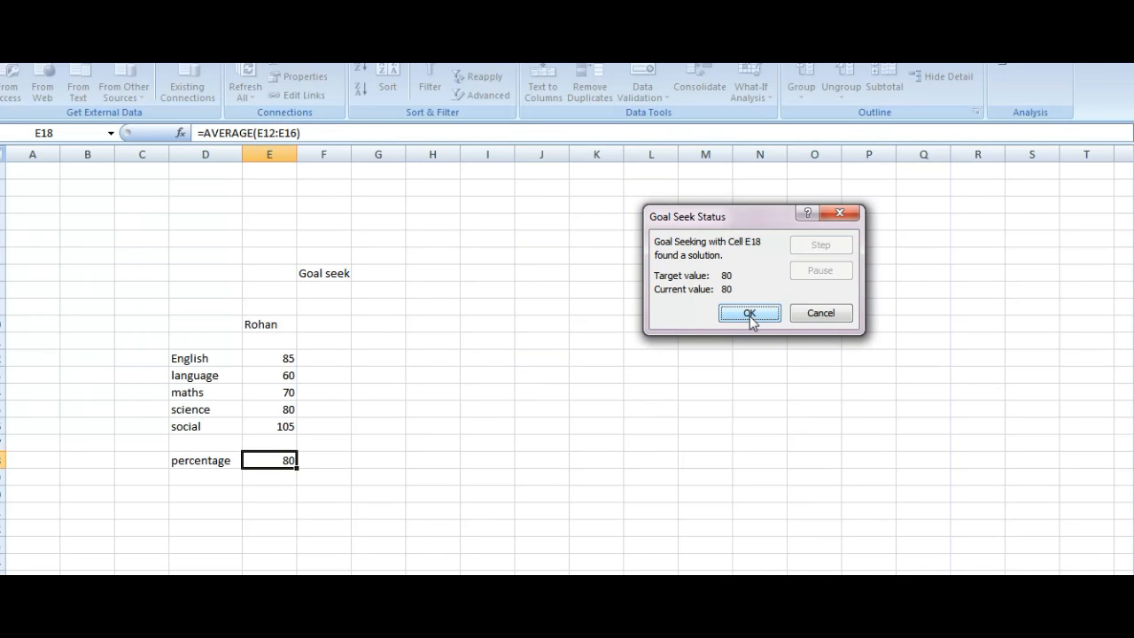
{"action": "left_click", "coordinate": [749, 313]}
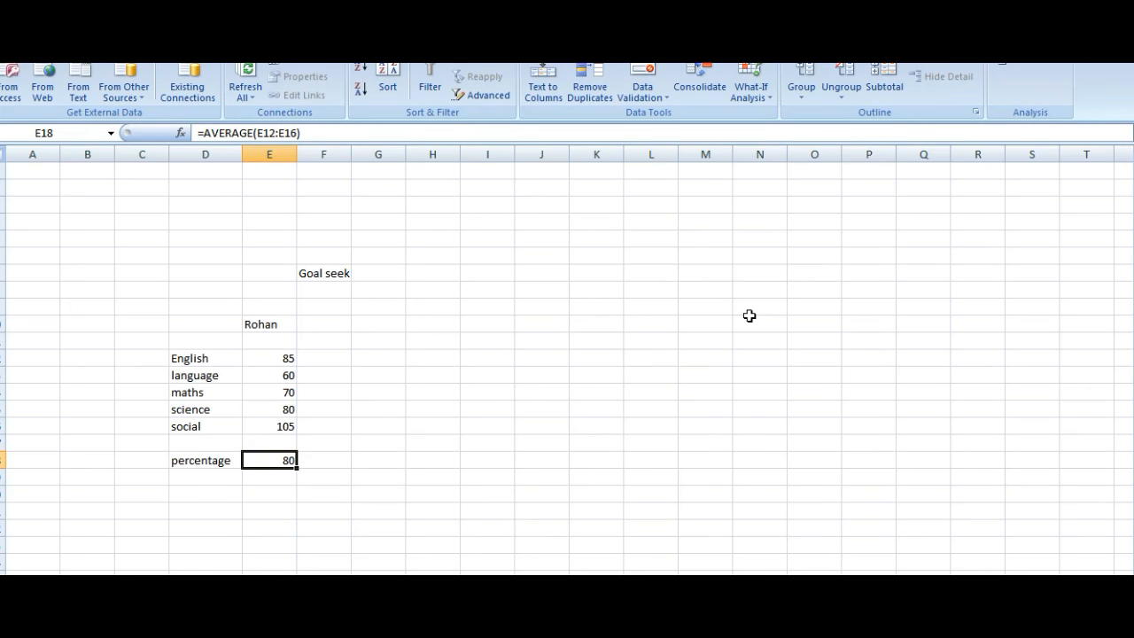
- Run Goal Seek again on cell E18 with target value 75 by changing cell E16, and accept the result
{"action": "left_click", "coordinate": [760, 99]}
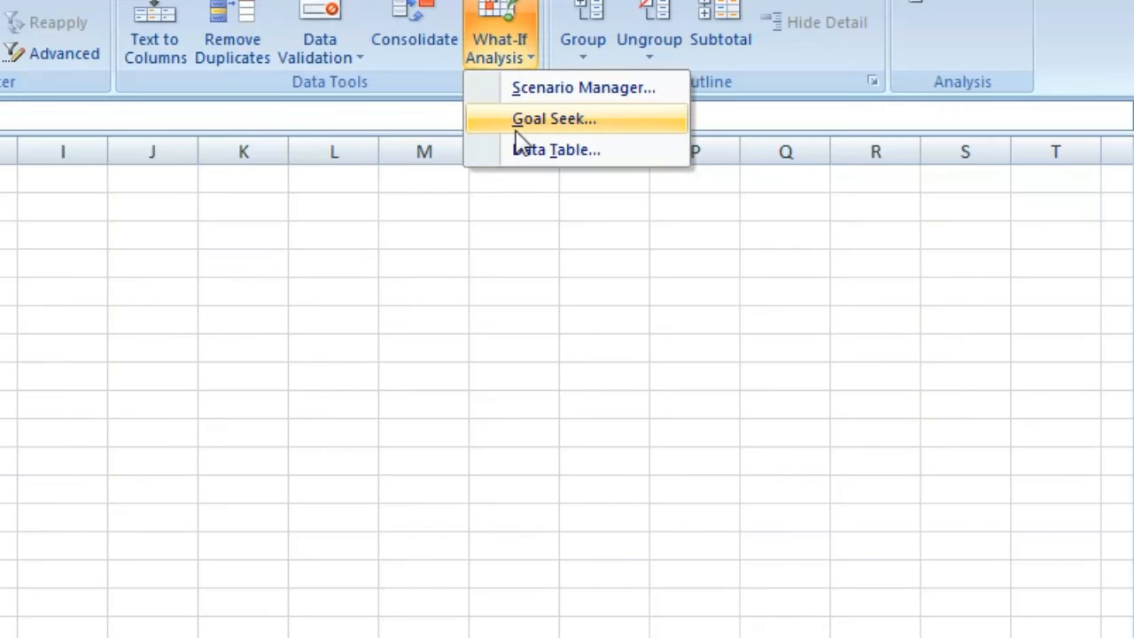
{"action": "left_click", "coordinate": [515, 129]}
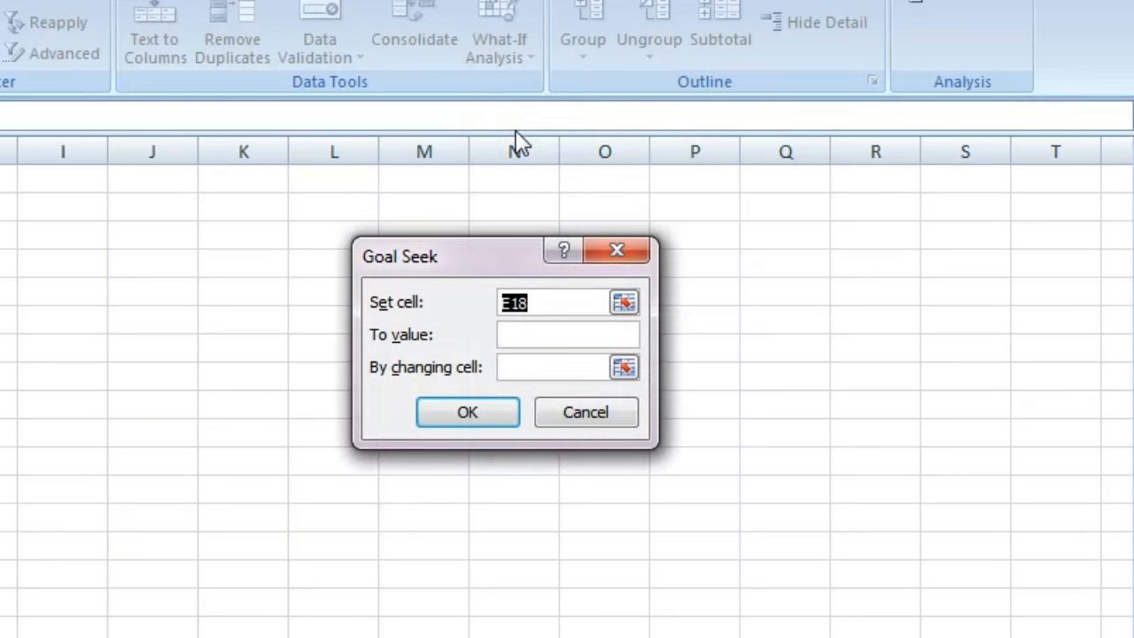
{"action": "left_click", "coordinate": [527, 333]}
{"action": "type", "text": "75"}
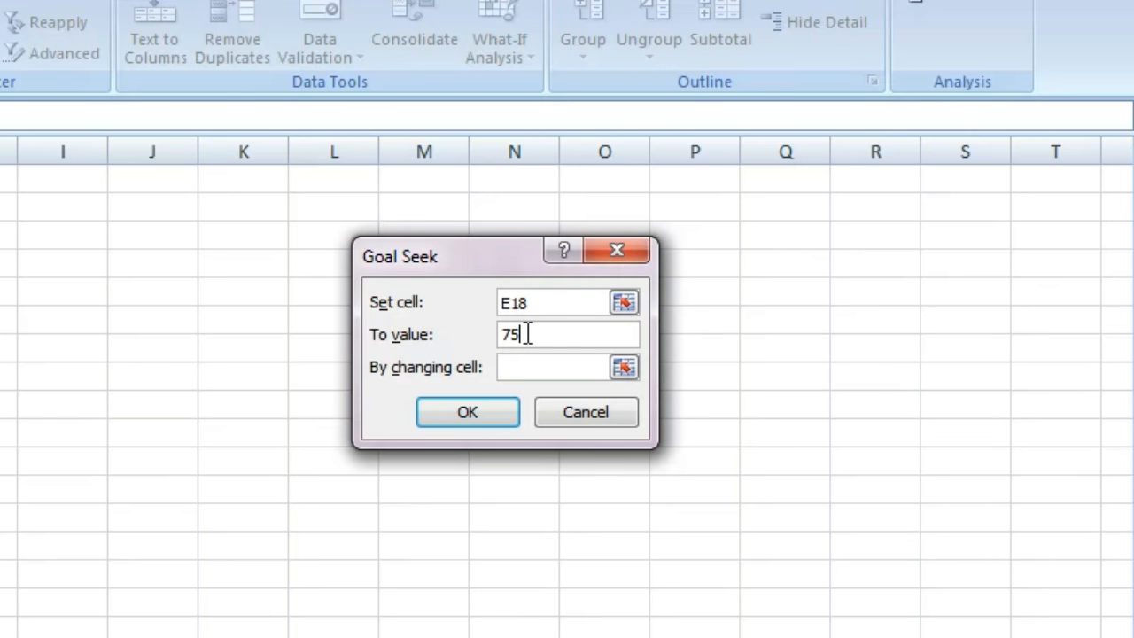
{"action": "left_click", "coordinate": [554, 371]}
{"action": "type", "text": "E16"}
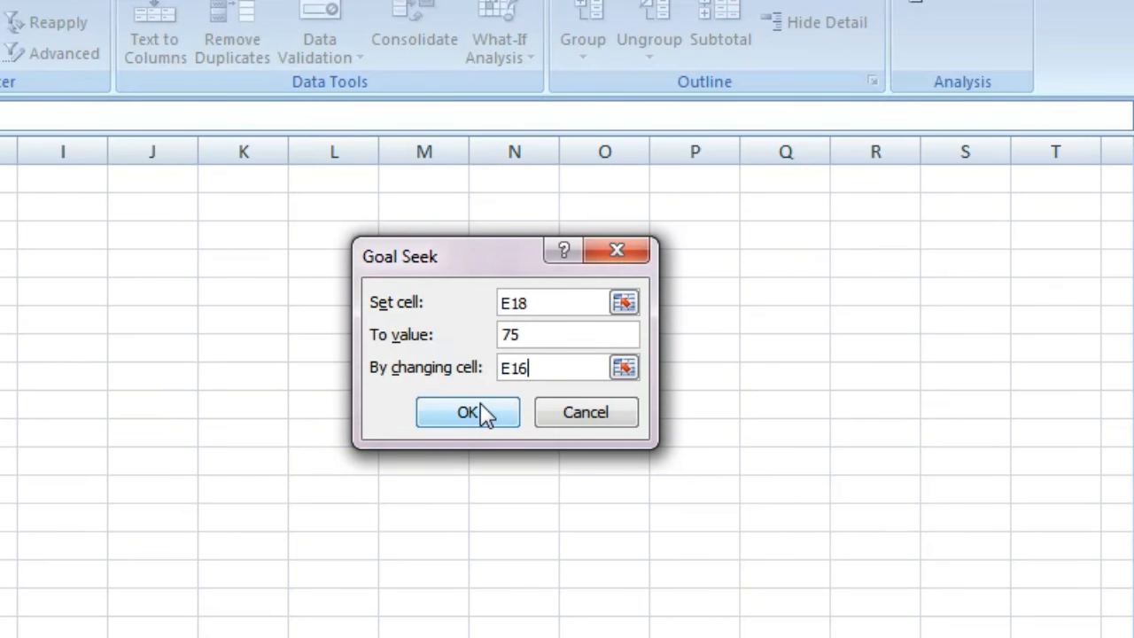
{"action": "left_click", "coordinate": [479, 405]}
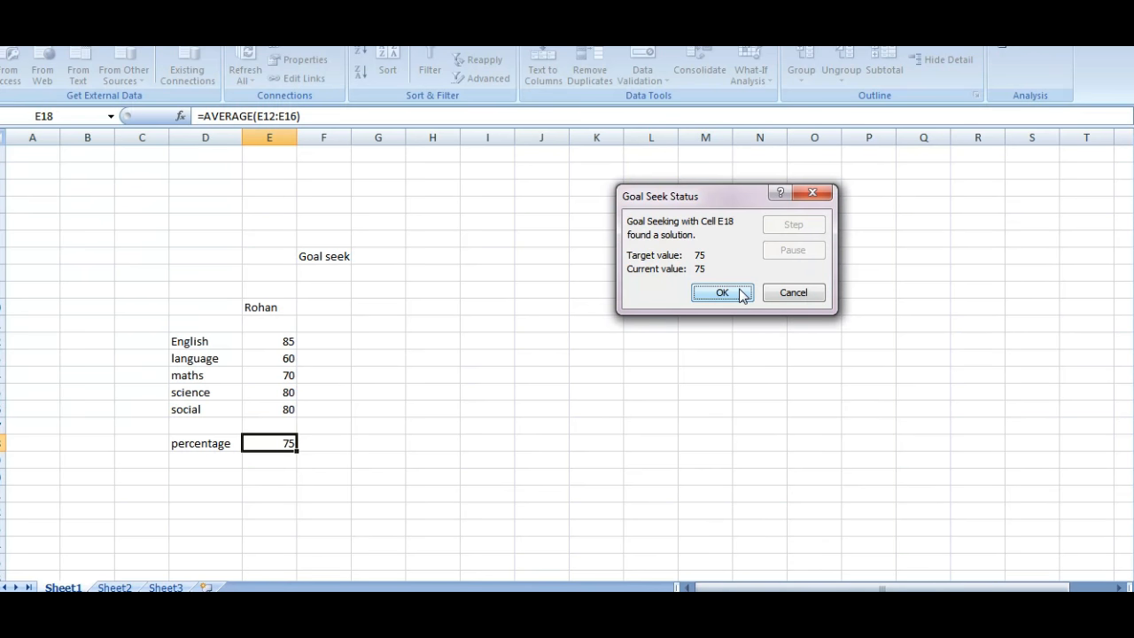
{"action": "left_click", "coordinate": [721, 292]}
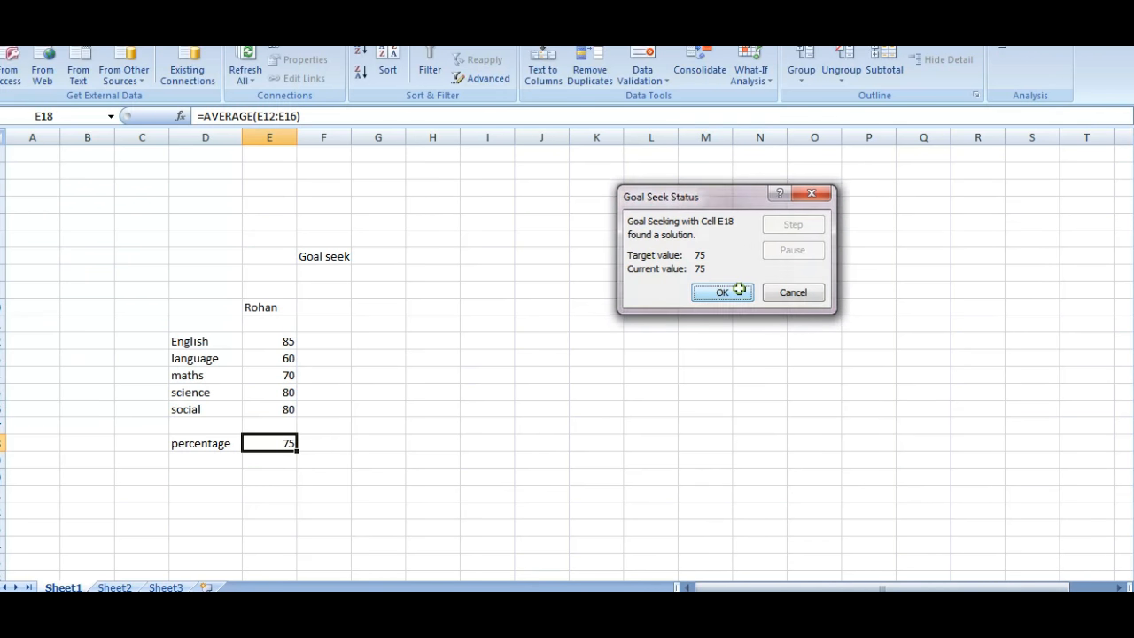